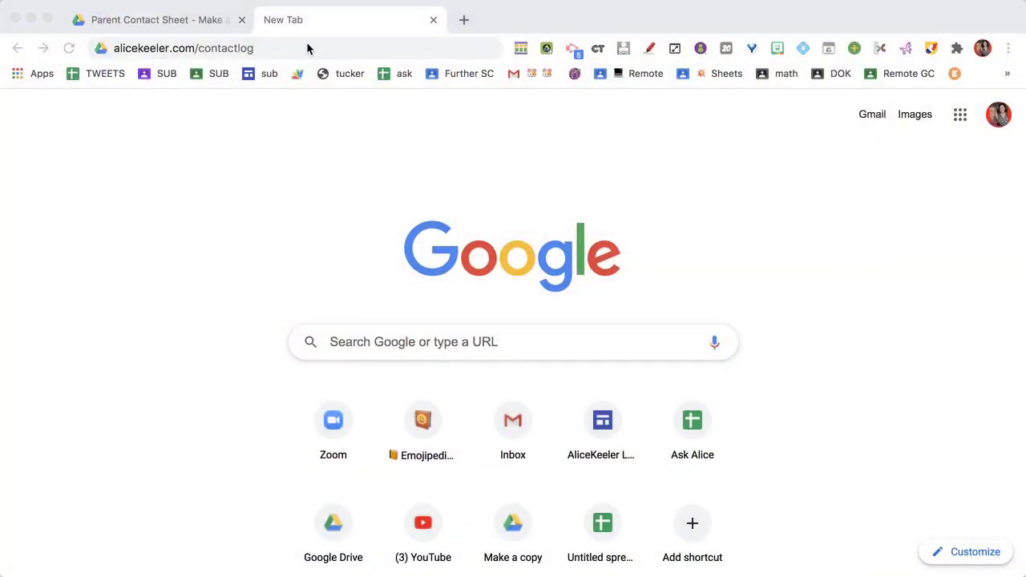
Load alicekeeler.com/contactlog in a new tab to reach the Parent Contact Sheet copy page.
key(Return)
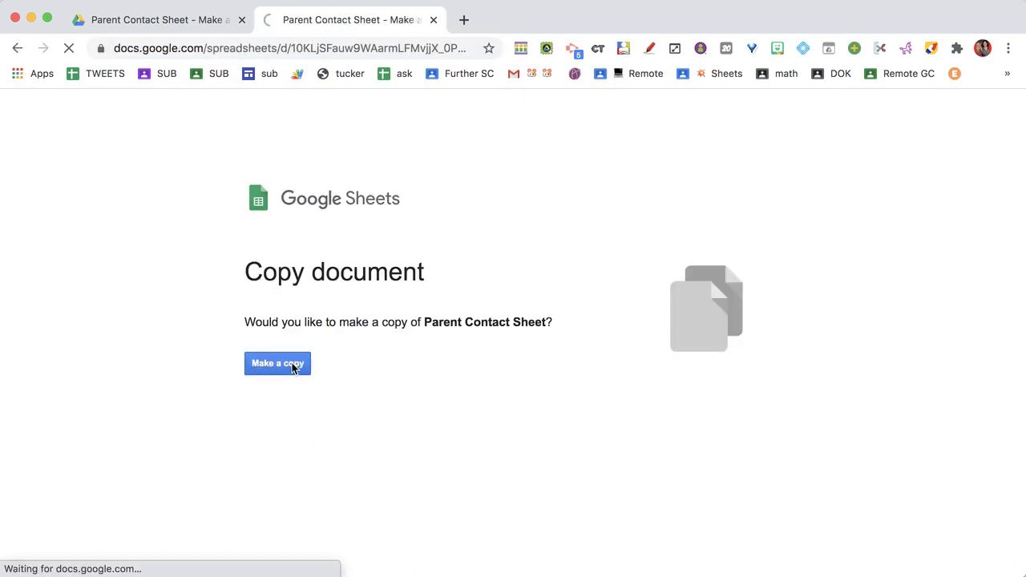
Make a copy of Parent Contact Sheet and inspect its Student Name and Email lookup columns.
click(192, 22)
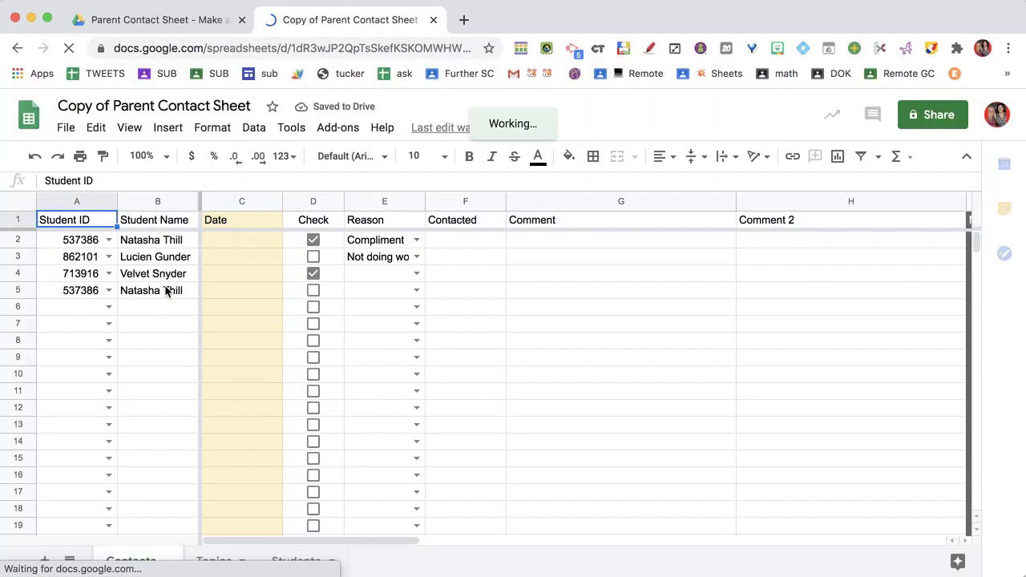
click(168, 275)
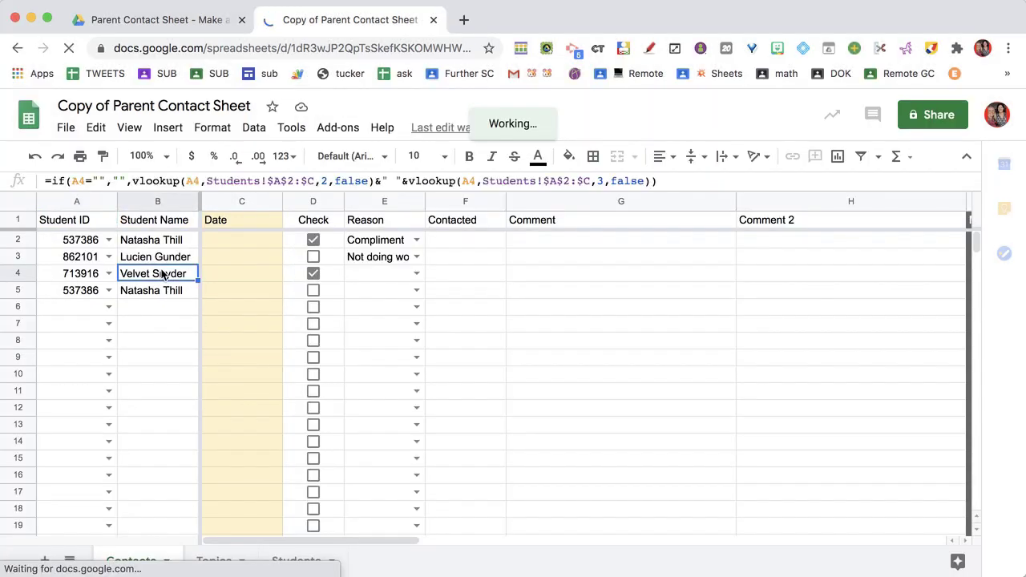
key(Right)
key(Right)
key(Right)
key(Right)
key(Right)
key(Right)
key(Right)
key(Right)
key(Right)
key(Right)
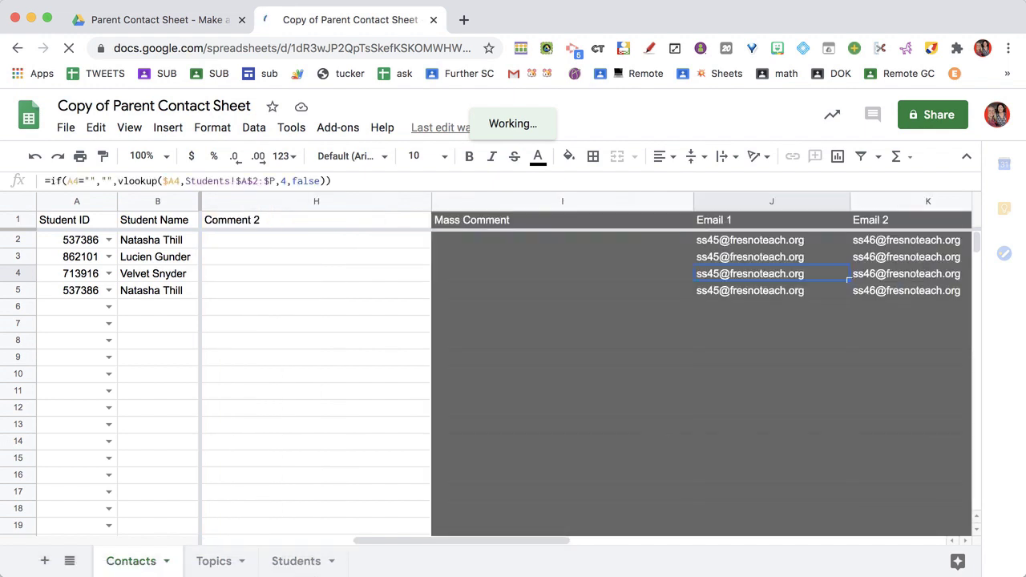
key(Right)
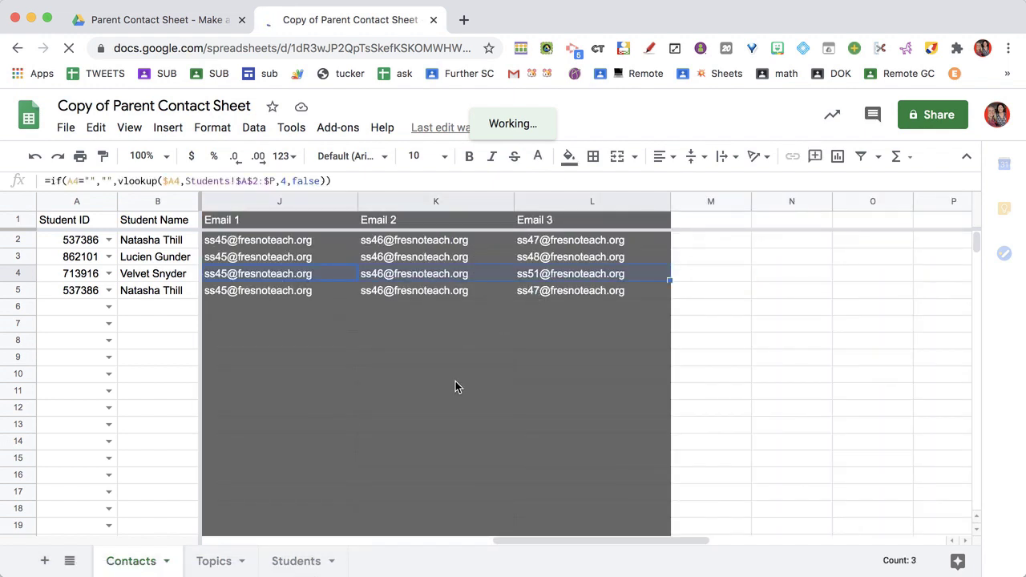
click(297, 563)
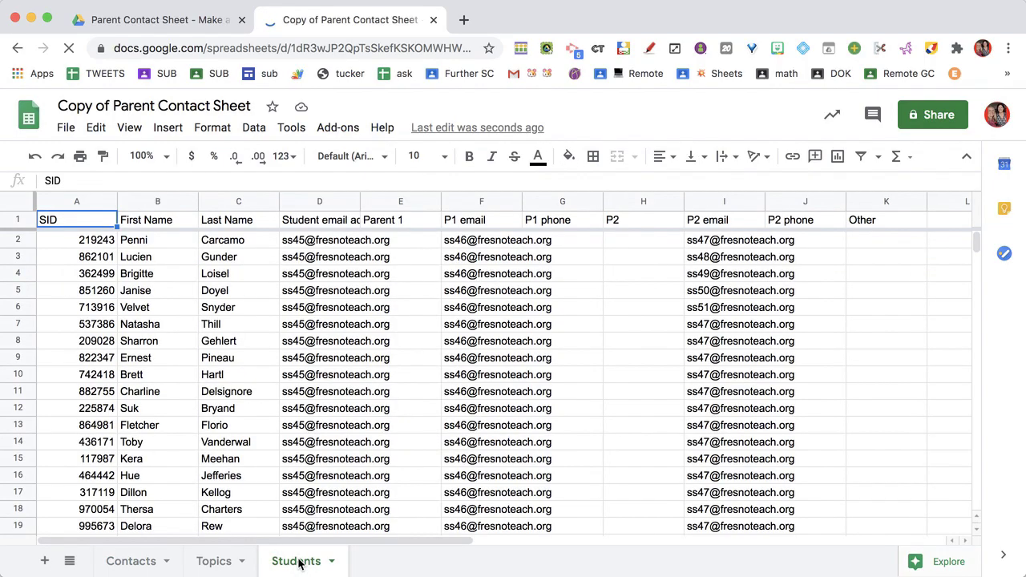
Delete sample rows 3–27 on the Students sheet, keeping only the first example student.
scroll(293, 440, down, 3)
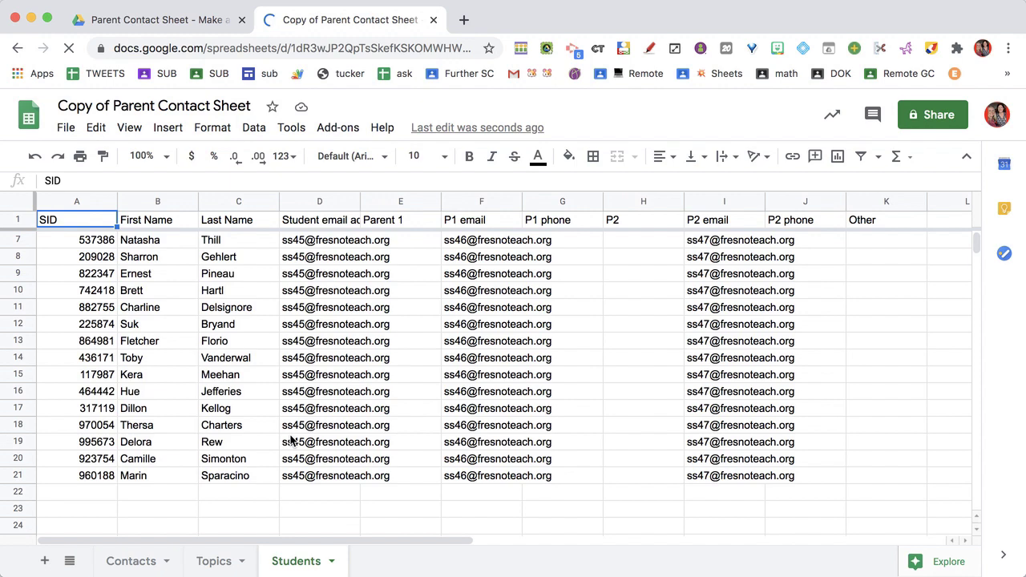
scroll(225, 336, up, 3)
drag(19, 255, 21, 451)
right_click(20, 452)
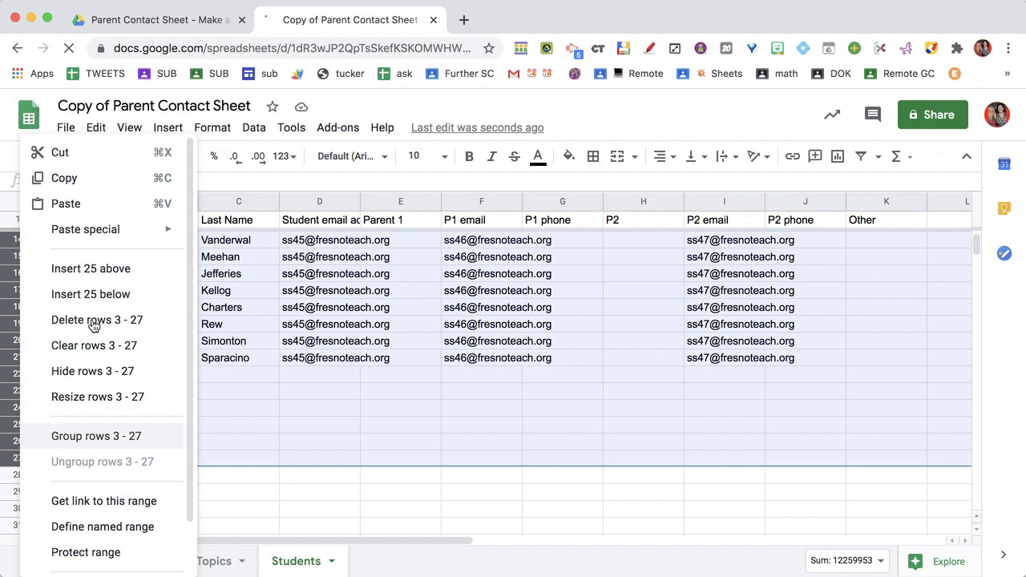
key(Return)
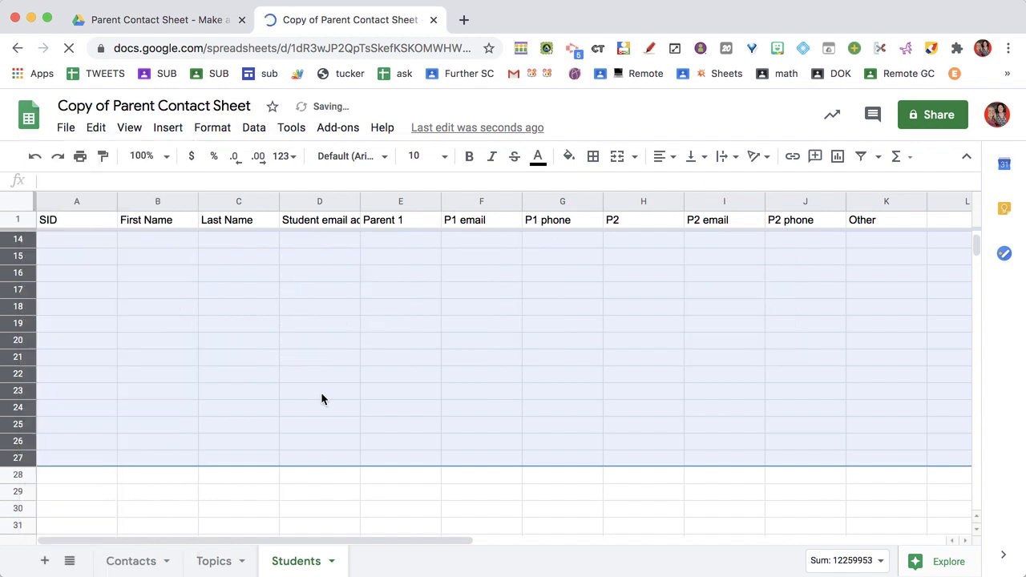
click(78, 201)
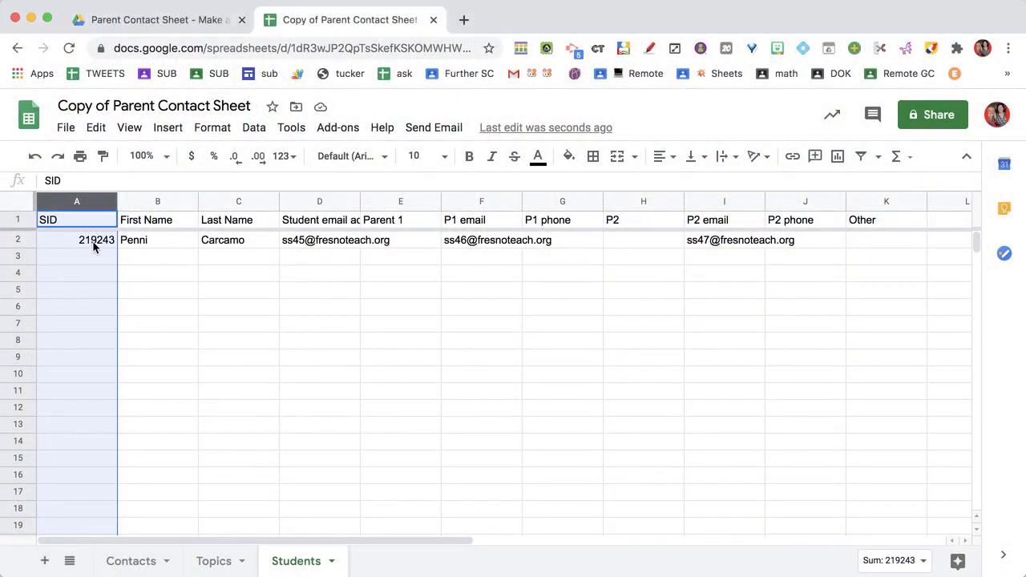
click(94, 242)
Change the first student's SID and enter a second student's SID, first and last name.
text(1Penni)
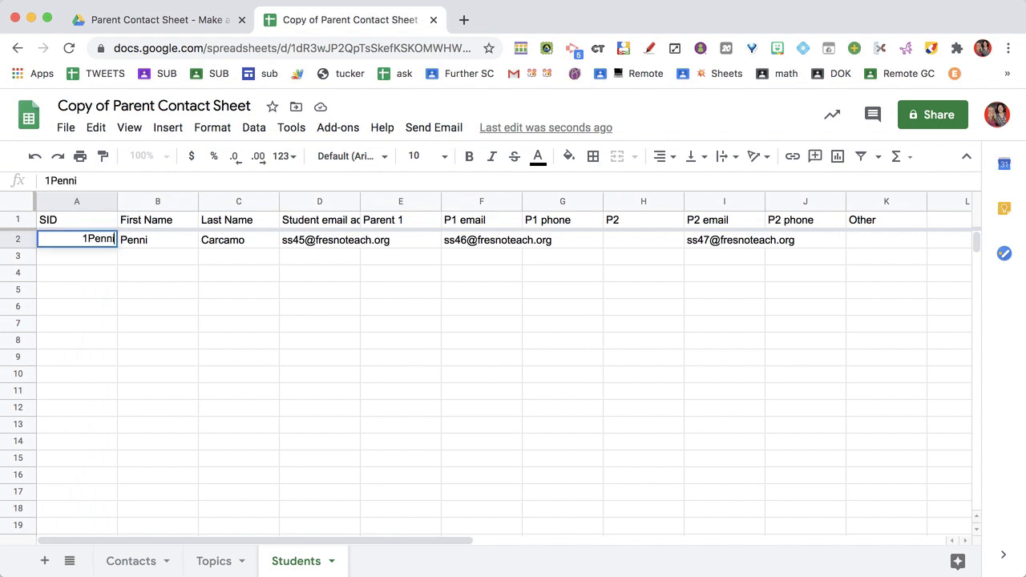
key(Return)
text(2Joe)
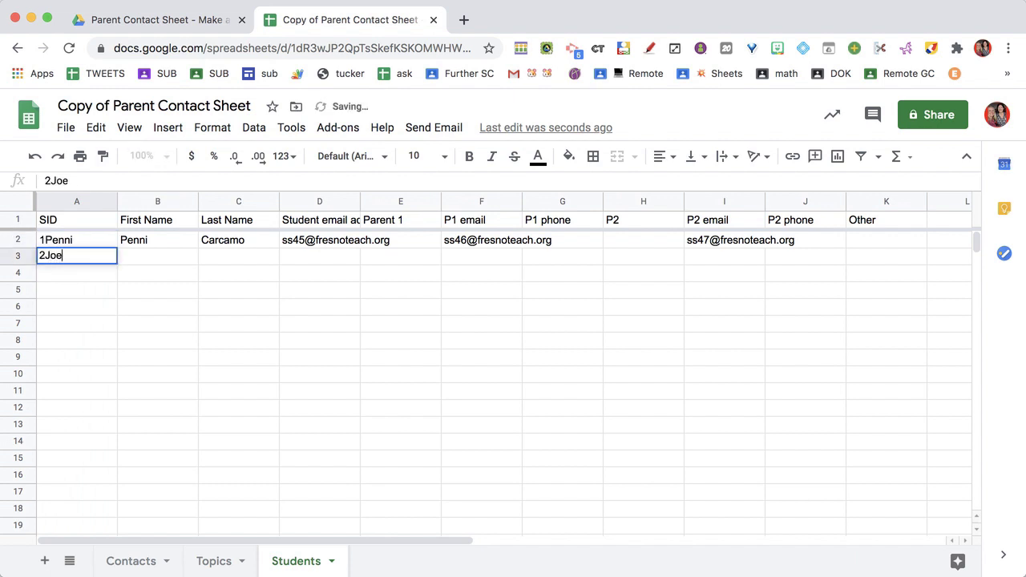
key(Tab)
text(Joe)
key(Tab)
text(Smi)
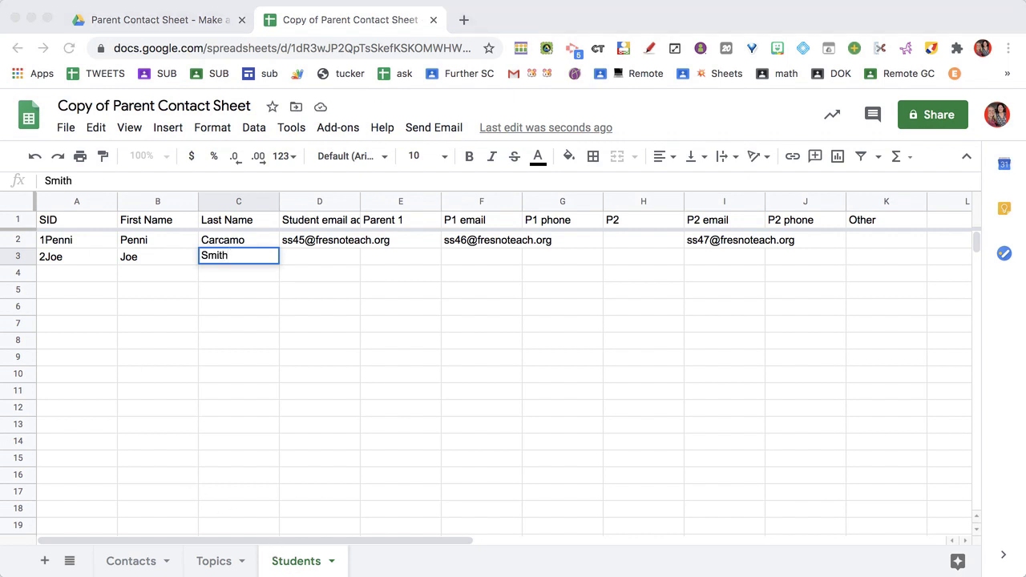
Fill in the second student's student email and P1 email addresses.
click(331, 263)
click(328, 260)
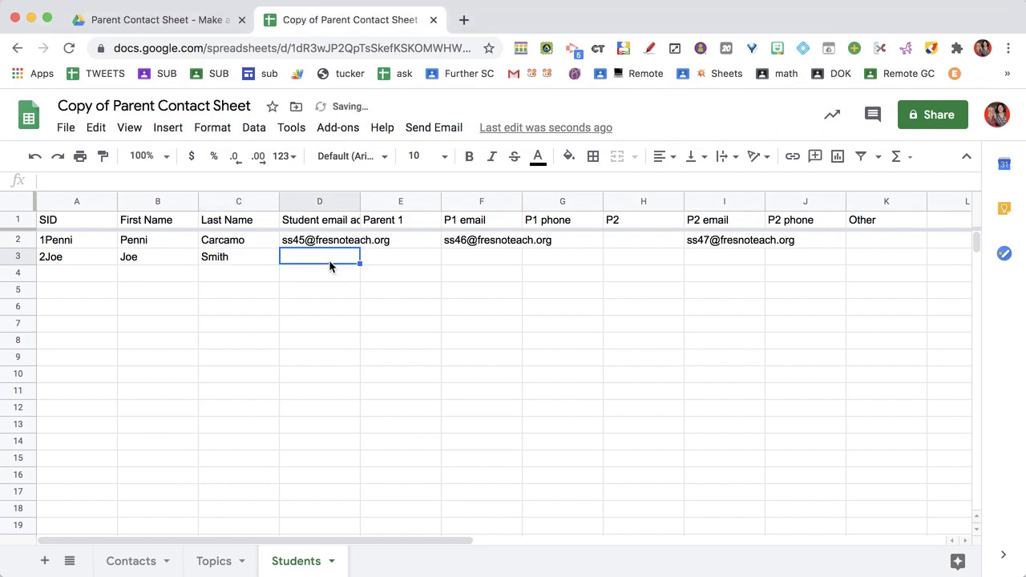
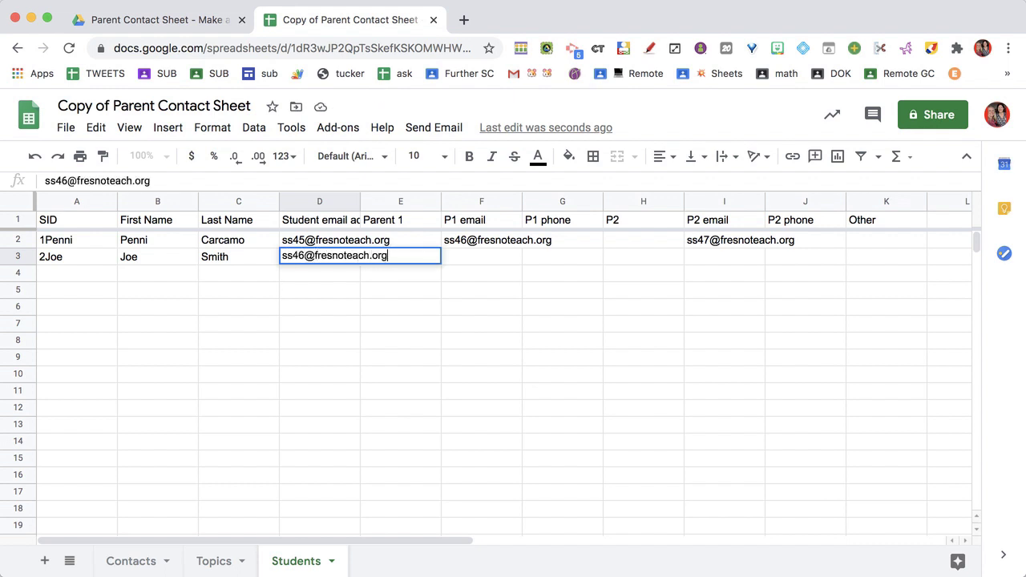
key(Return)
click(505, 261)
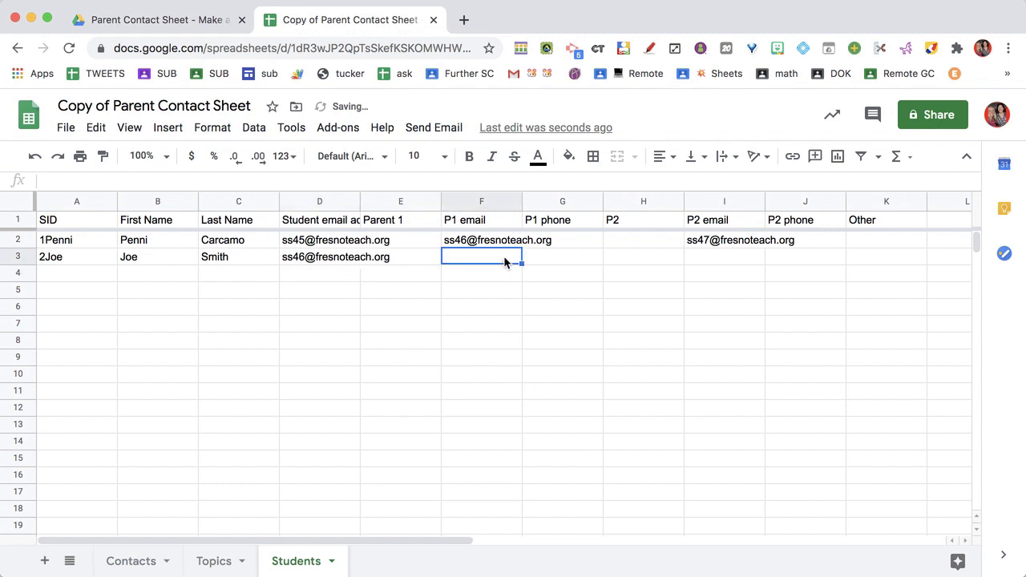
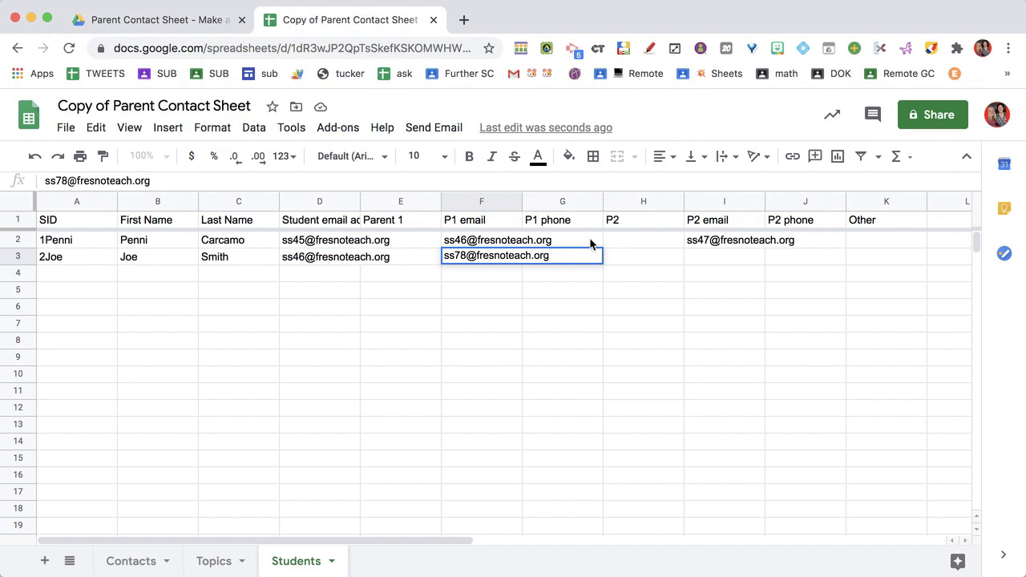
click(590, 243)
Review the phone and email columns, then select the first student's new SID to copy.
click(561, 200)
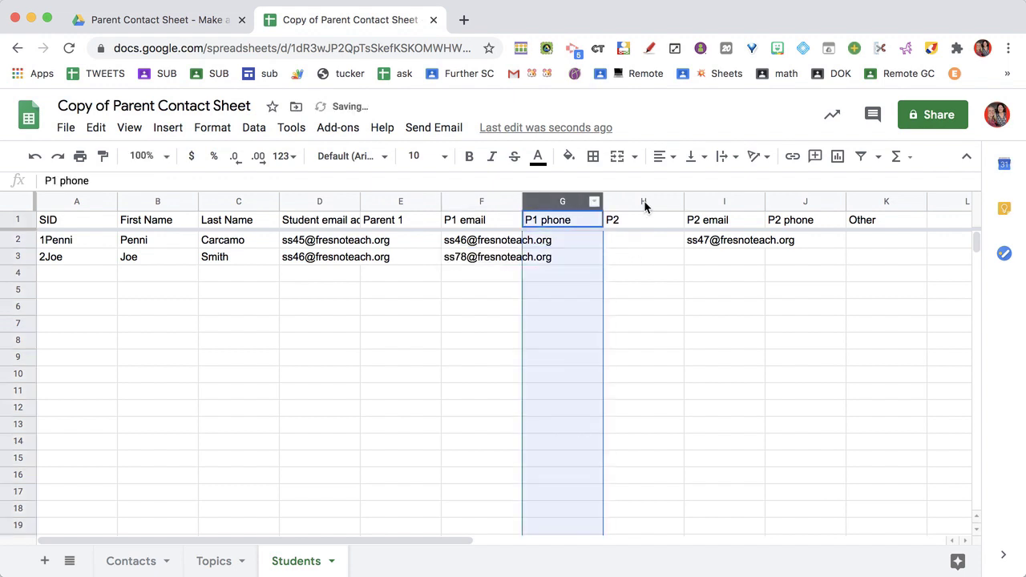
click(645, 201)
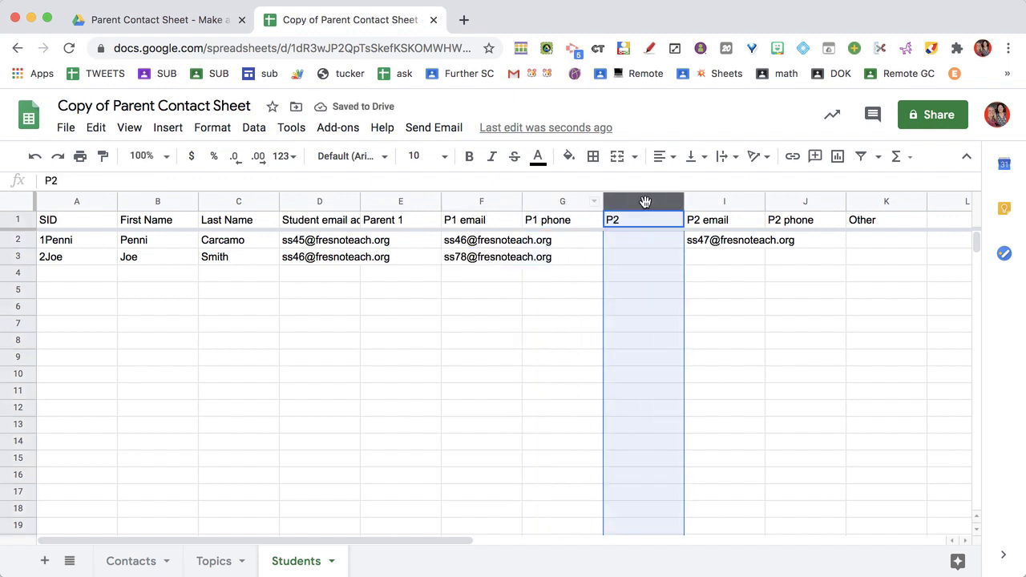
click(328, 201)
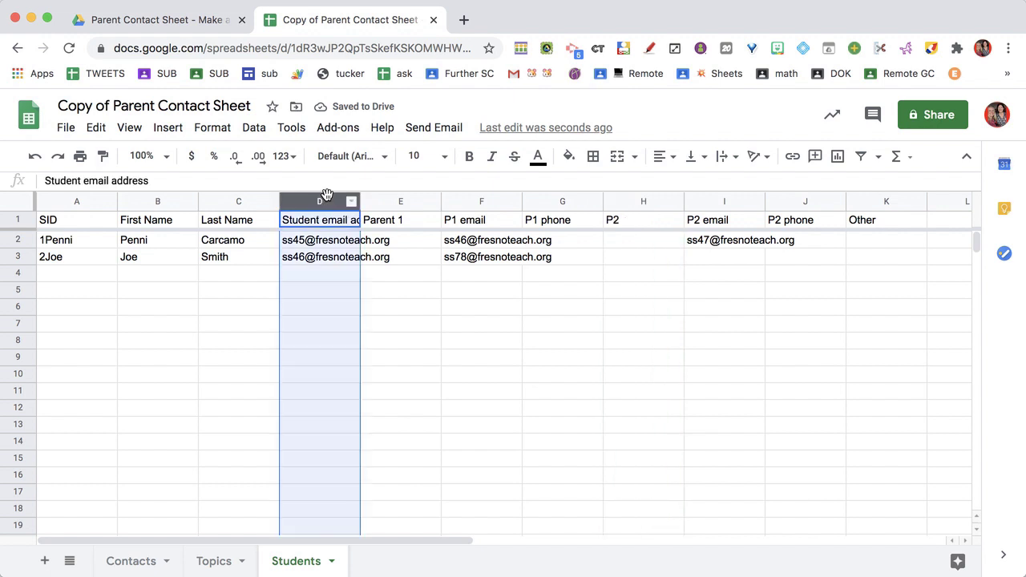
click(485, 201)
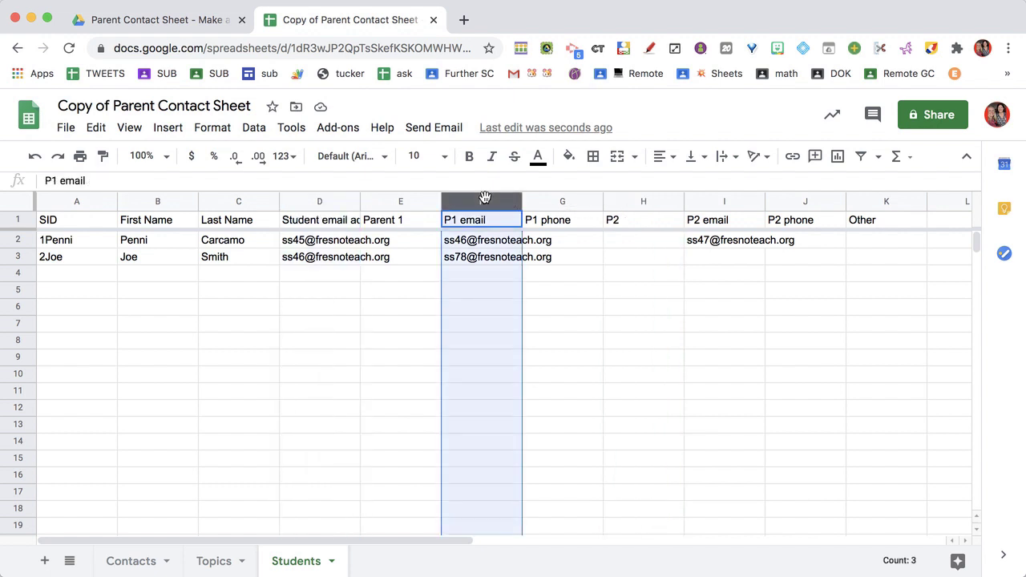
click(721, 202)
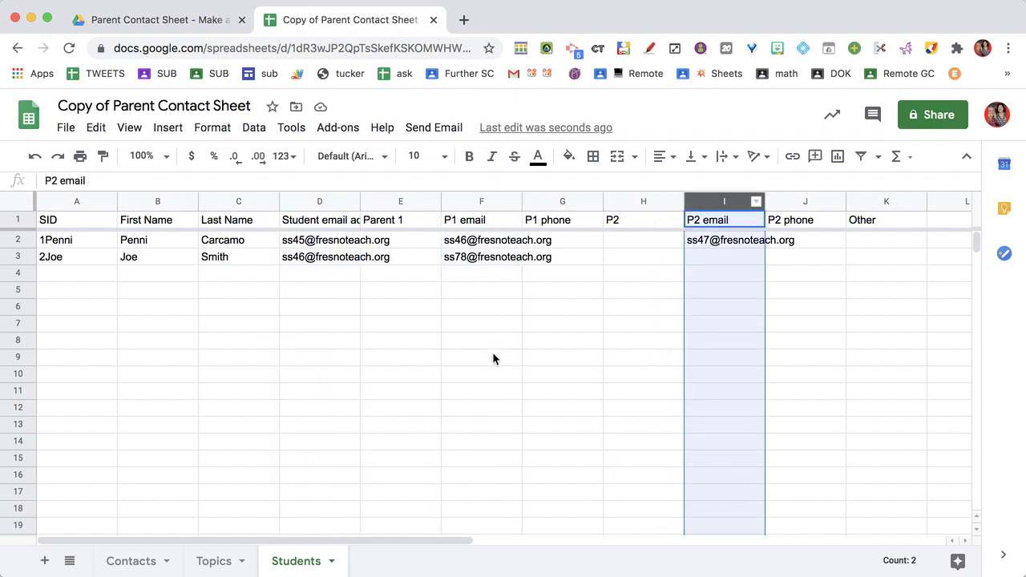
click(70, 243)
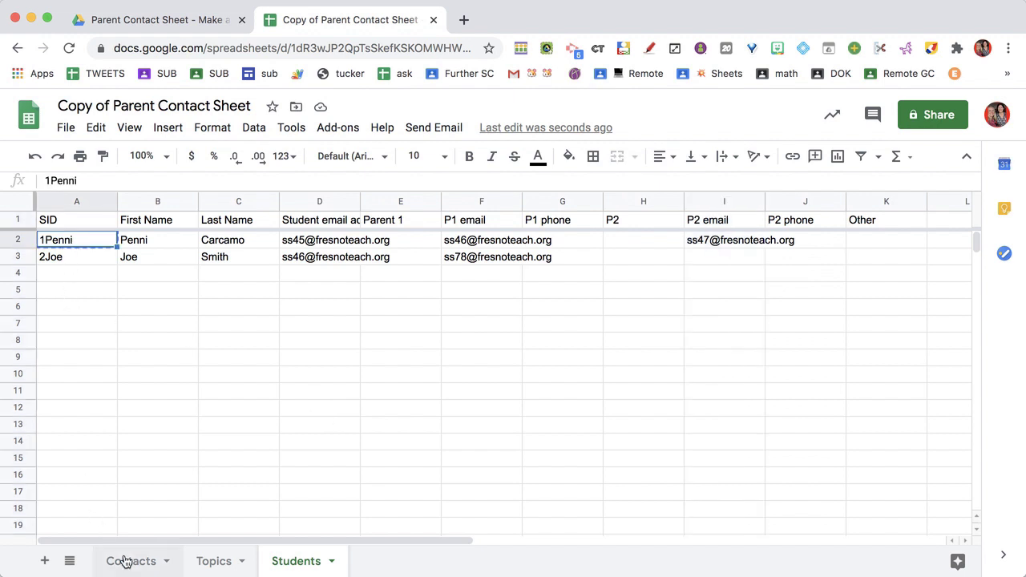
Paste the first student's SID into Contacts A2 so their name and three emails fill in.
click(157, 558)
click(87, 240)
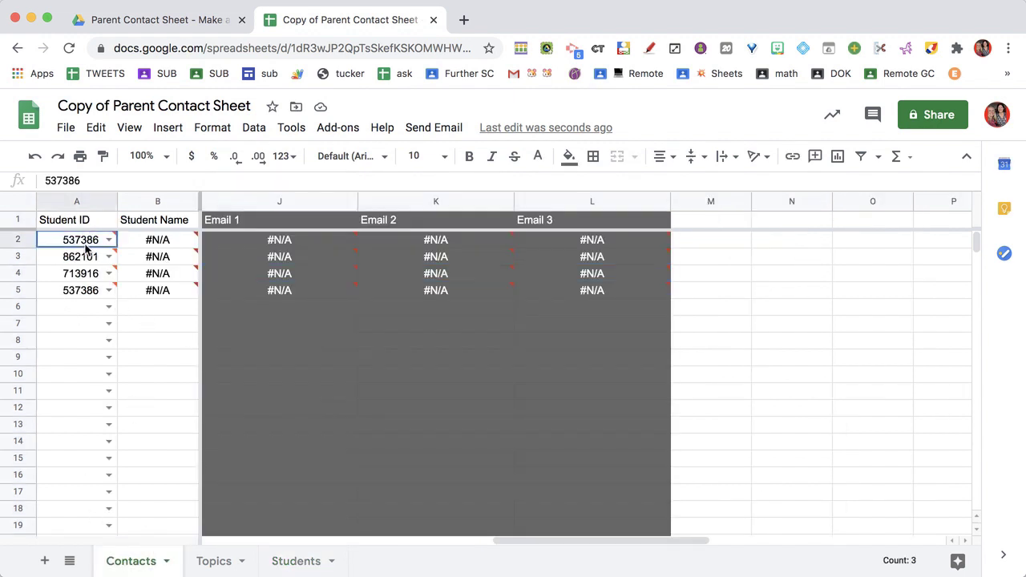
text(1Penni)
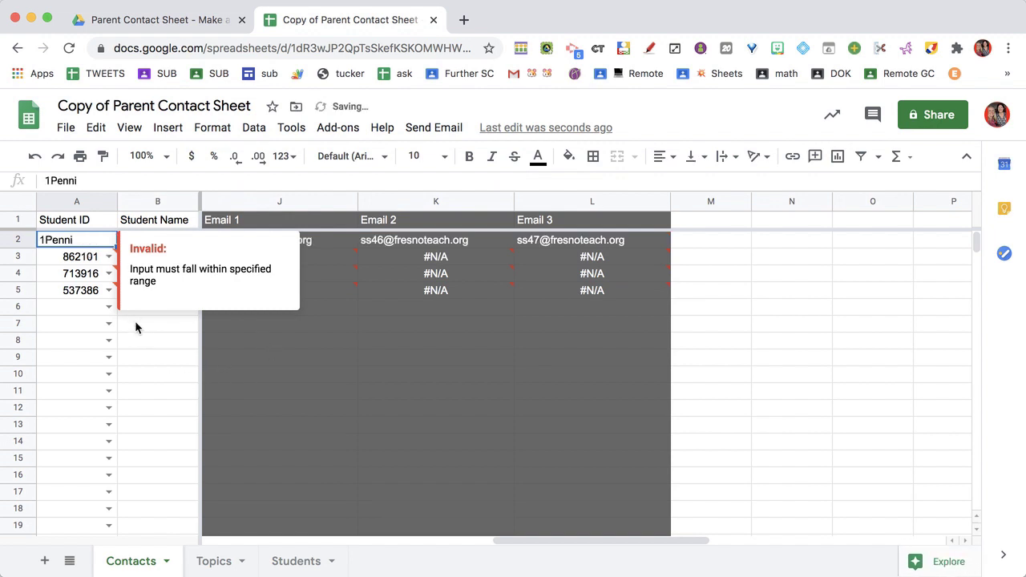
click(147, 360)
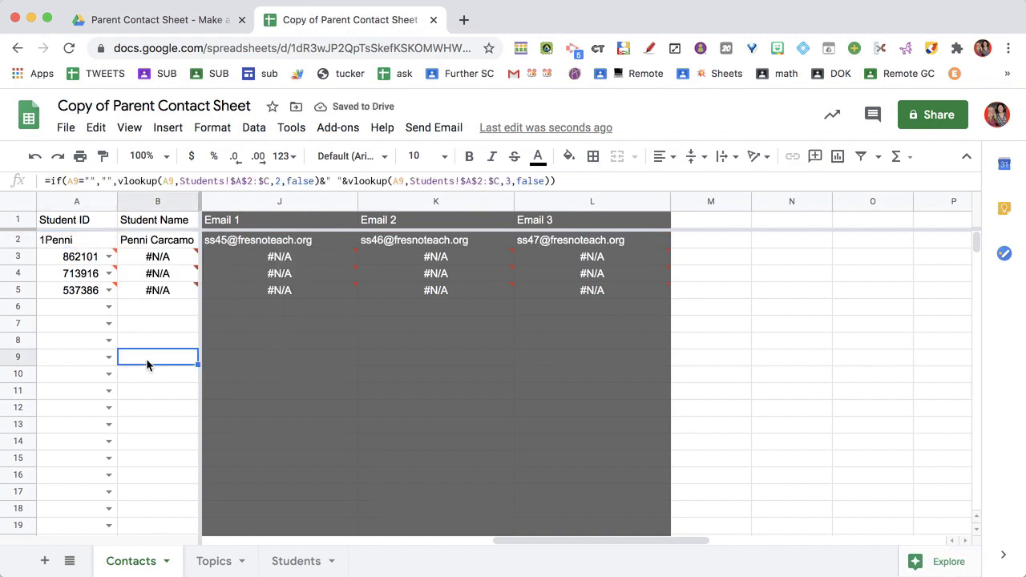
click(83, 245)
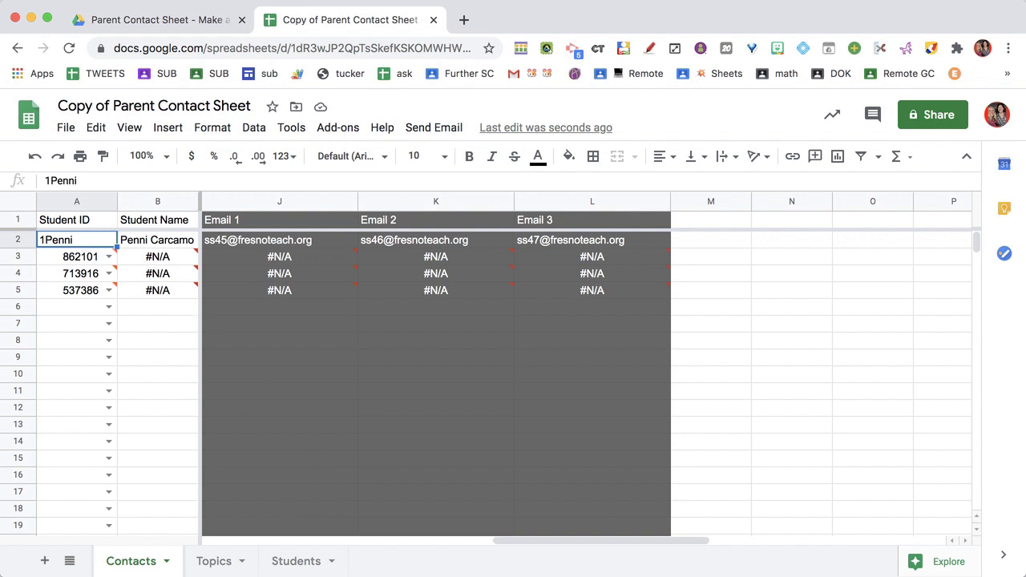
click(307, 562)
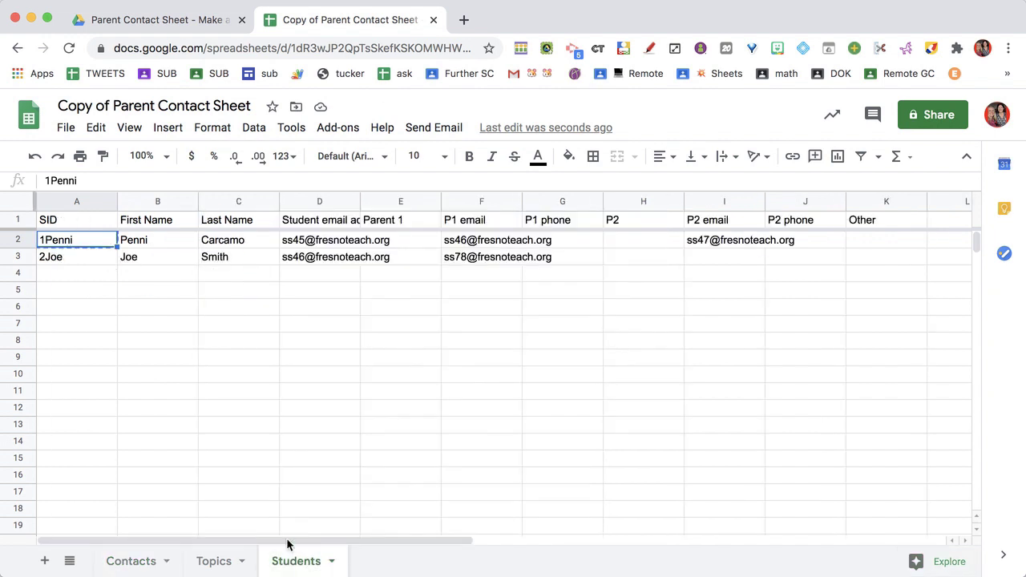
Add a third student in row 4 with SID, first and last name, student and P1 emails.
click(77, 274)
text(1)
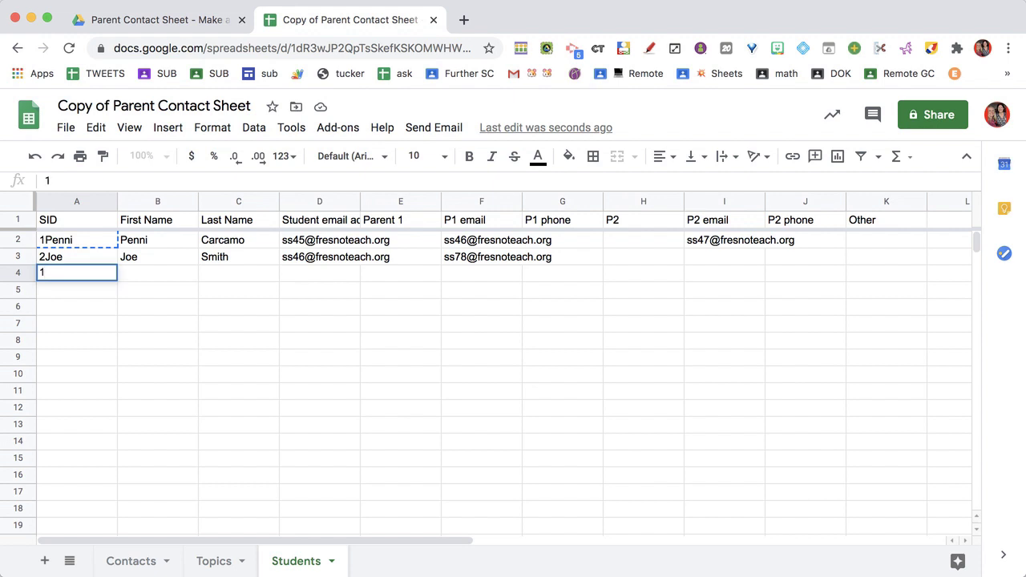
text(Mack)
key(Tab)
text(Mack)
key(Tab)
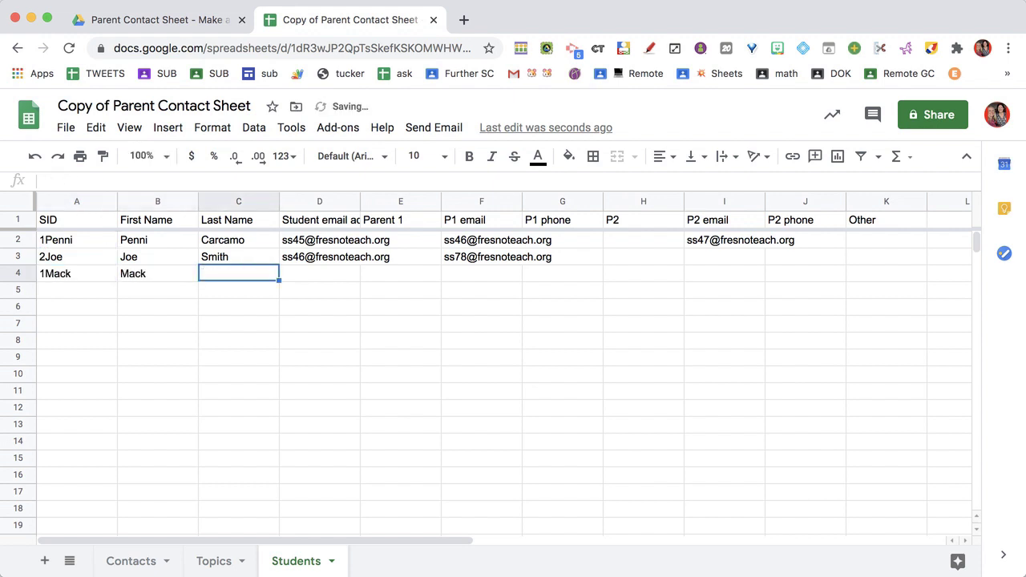
text(Zu)
key(Tab)
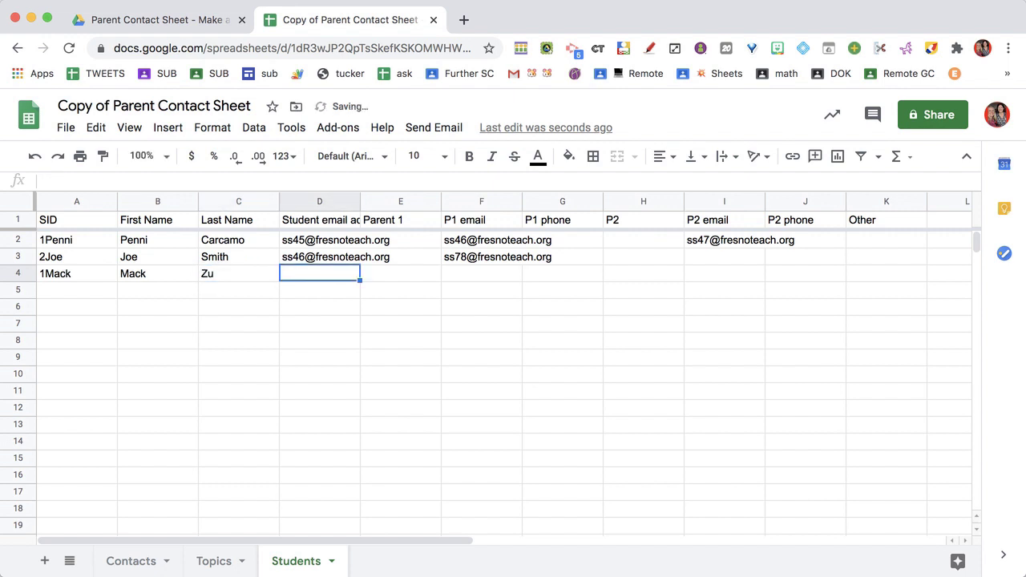
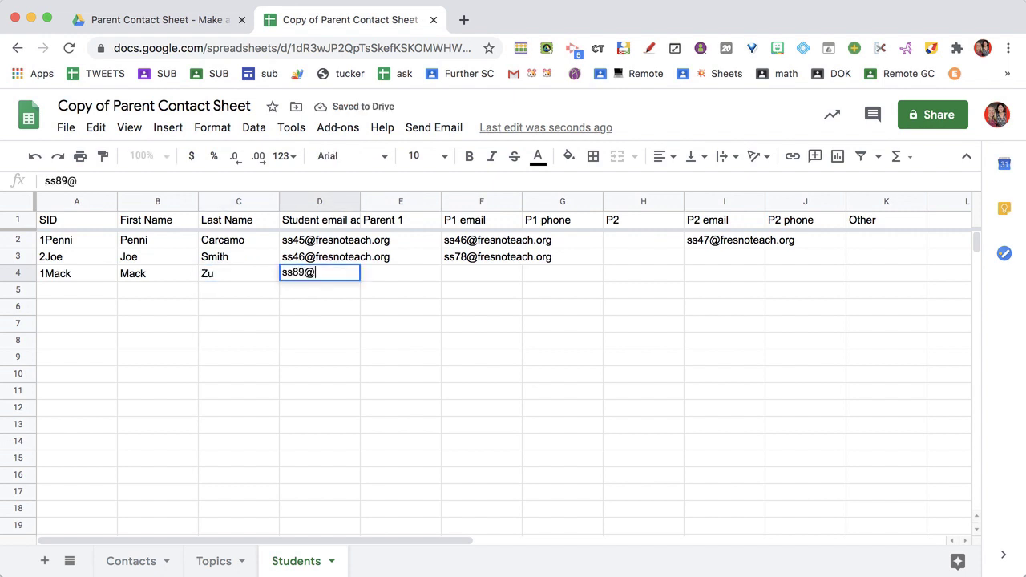
key(Tab)
key(Tab)
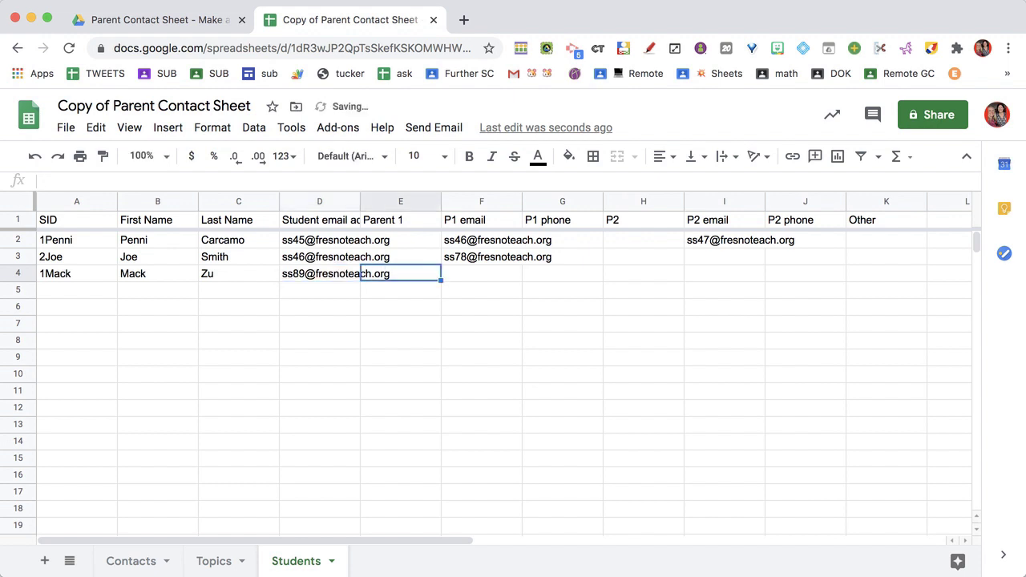
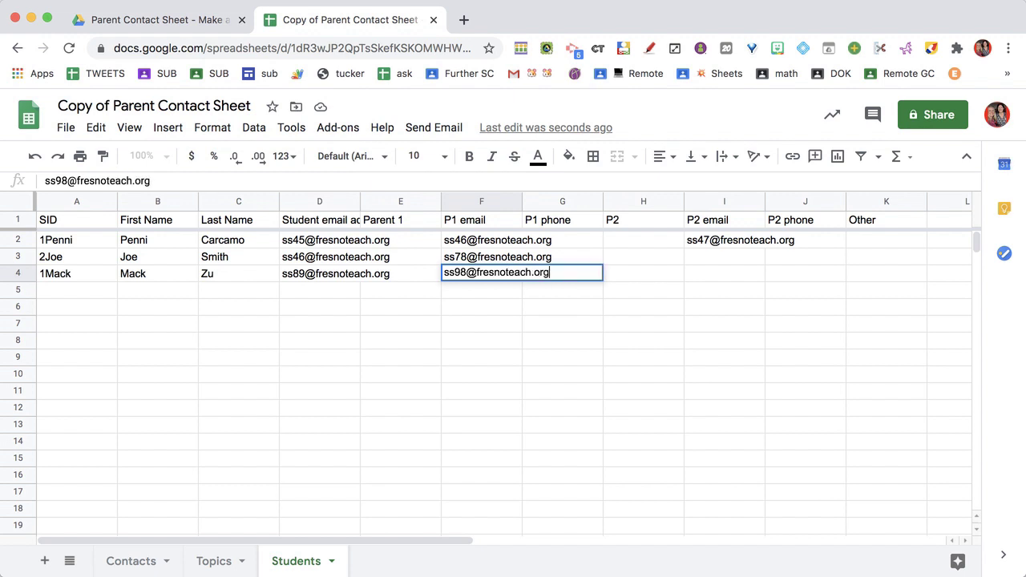
key(Return)
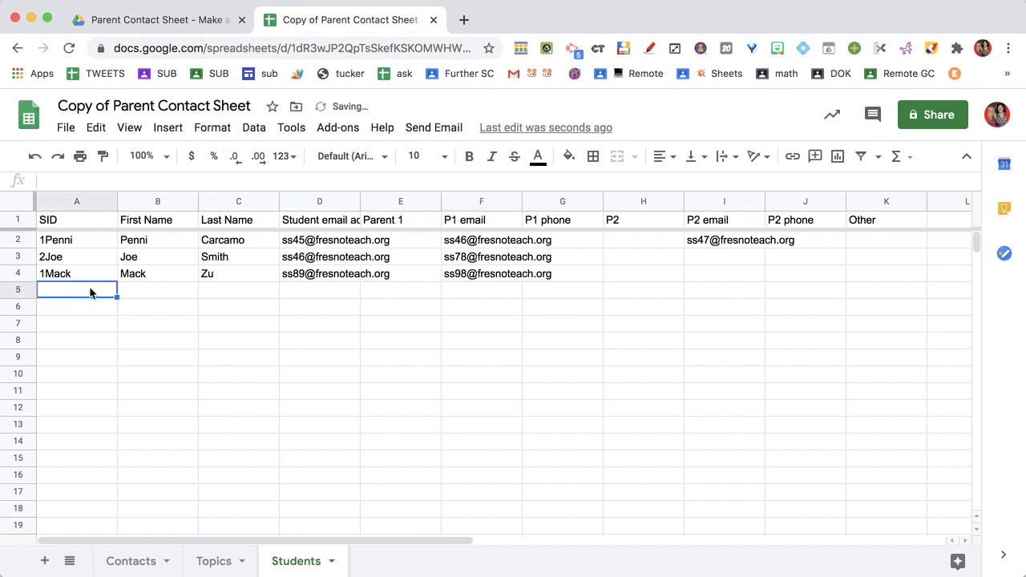
Enter 5, 6 and 7 into cells A5:A7.
text(5)
key(Return)
text(6)
key(Return)
text(7)
key(Return)
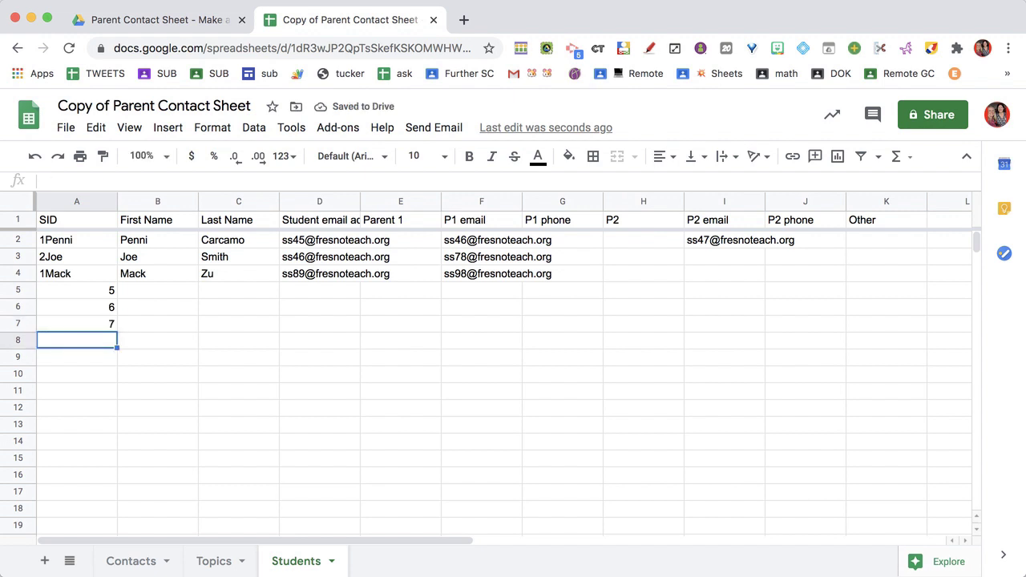
Replace the Contacts Student IDs in A3 and A4 with the third and second students' IDs.
click(134, 564)
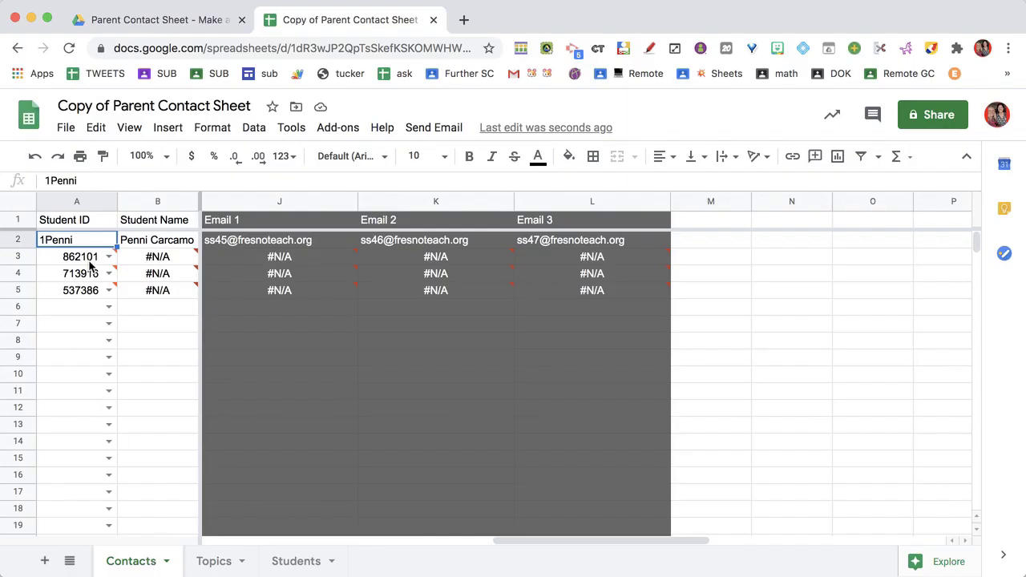
click(91, 264)
text(1Mack)
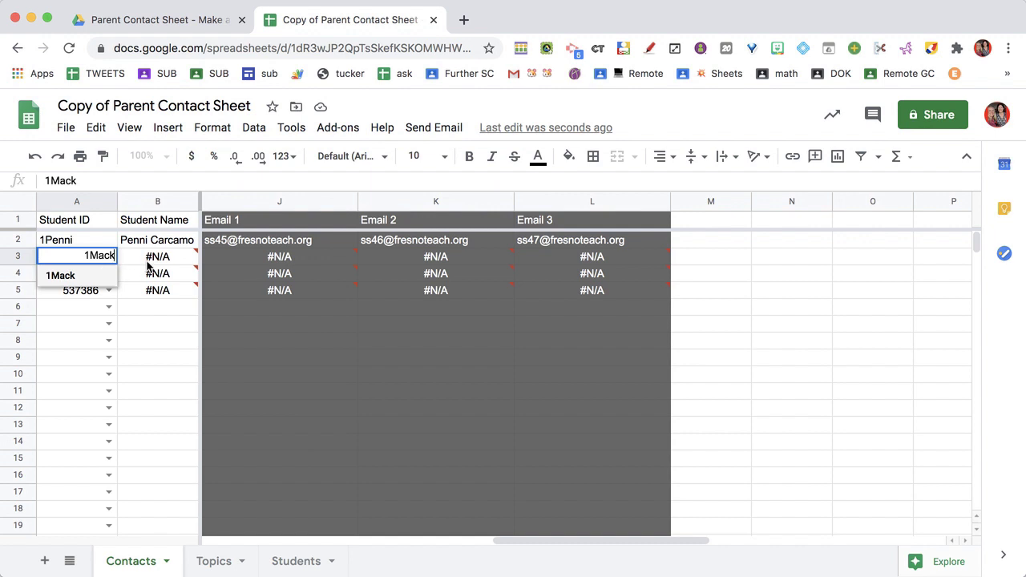
key(Tab)
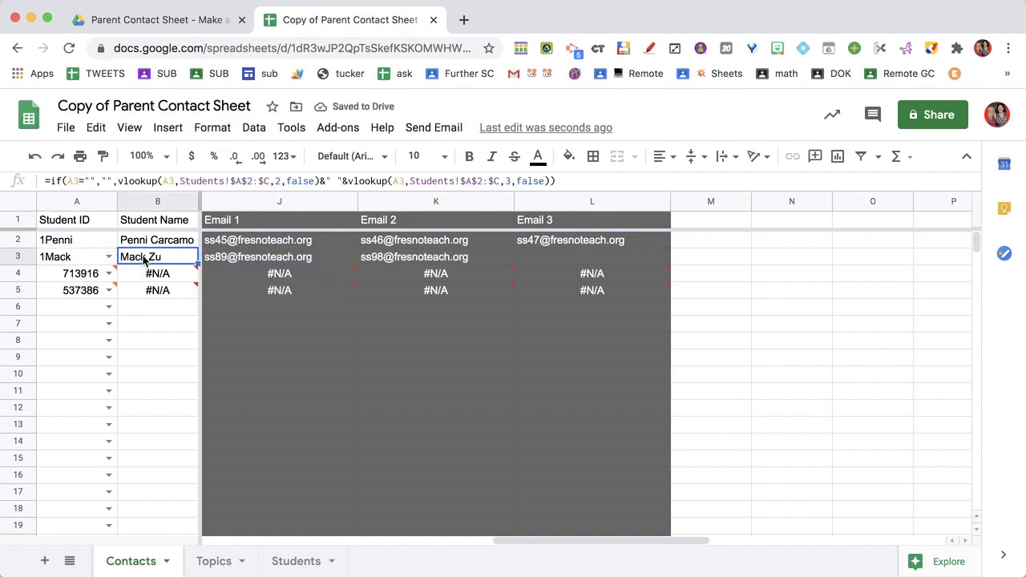
drag(246, 255, 525, 267)
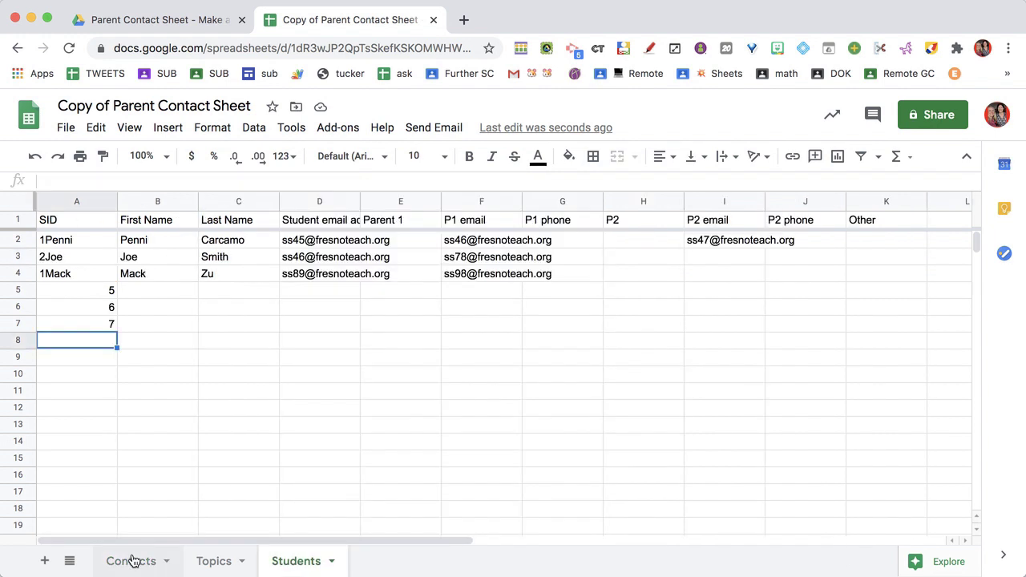
click(133, 560)
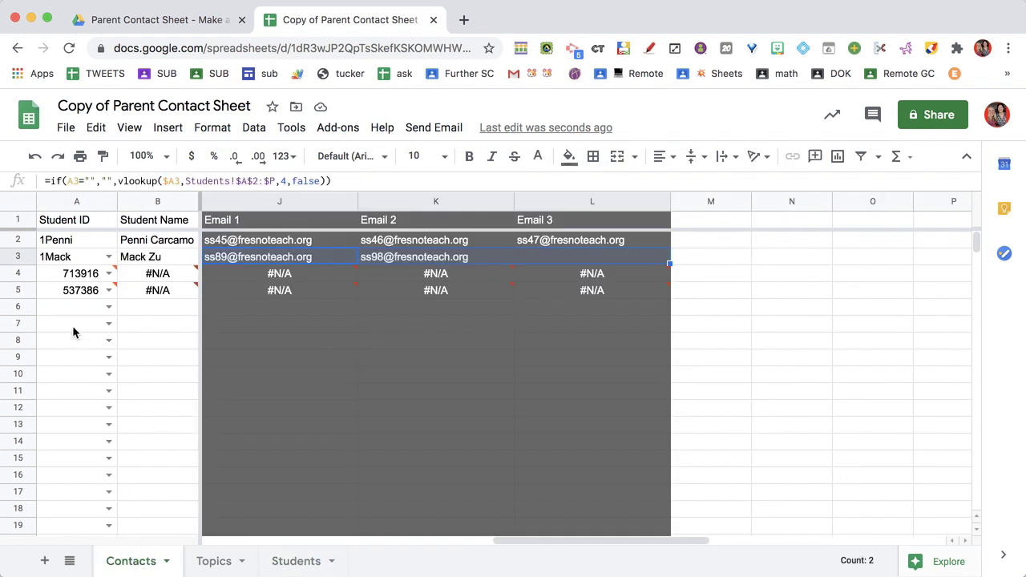
click(67, 273)
key(BackSpace)
text(2Joe)
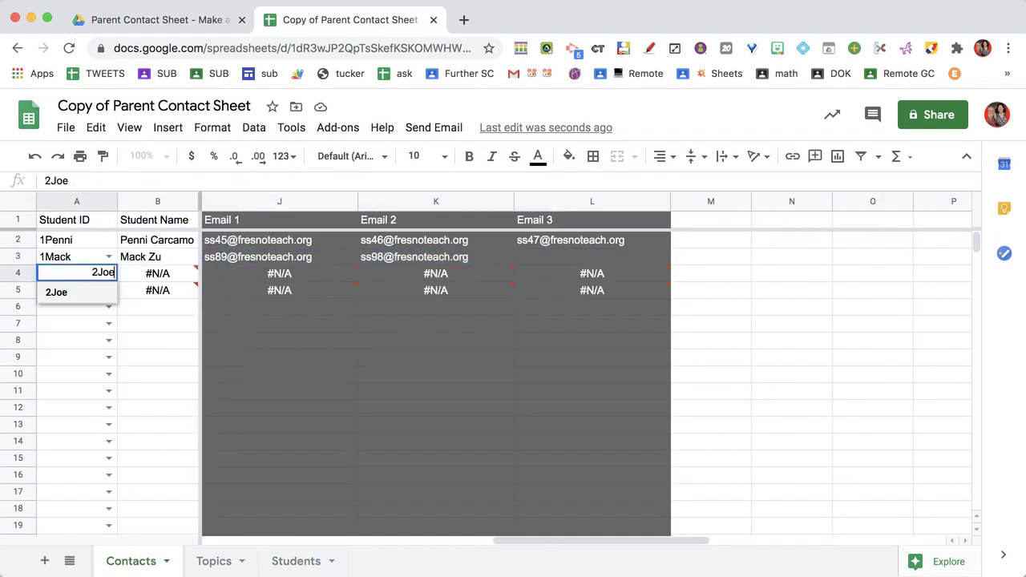
key(Tab)
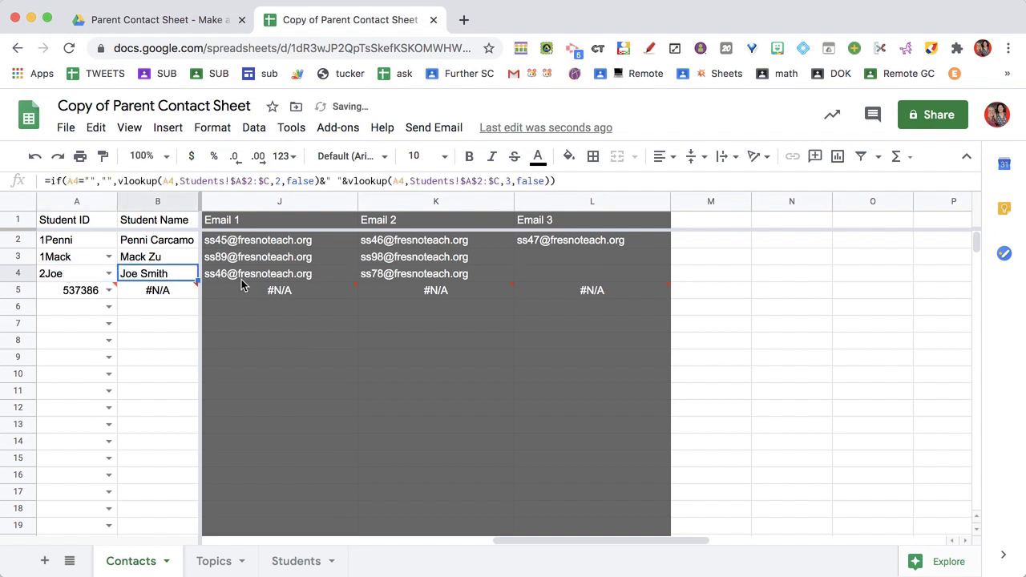
drag(243, 281, 445, 280)
scroll(421, 322, left, 5)
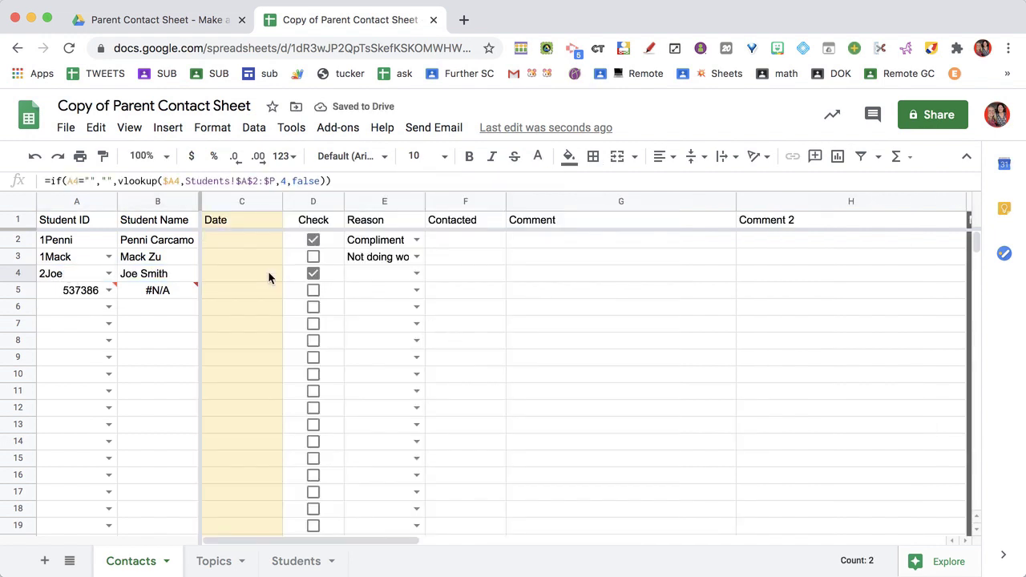
Clear the sample Check and Reason cells in rows 2–5 and the leftover ID in A5.
drag(308, 202, 416, 204)
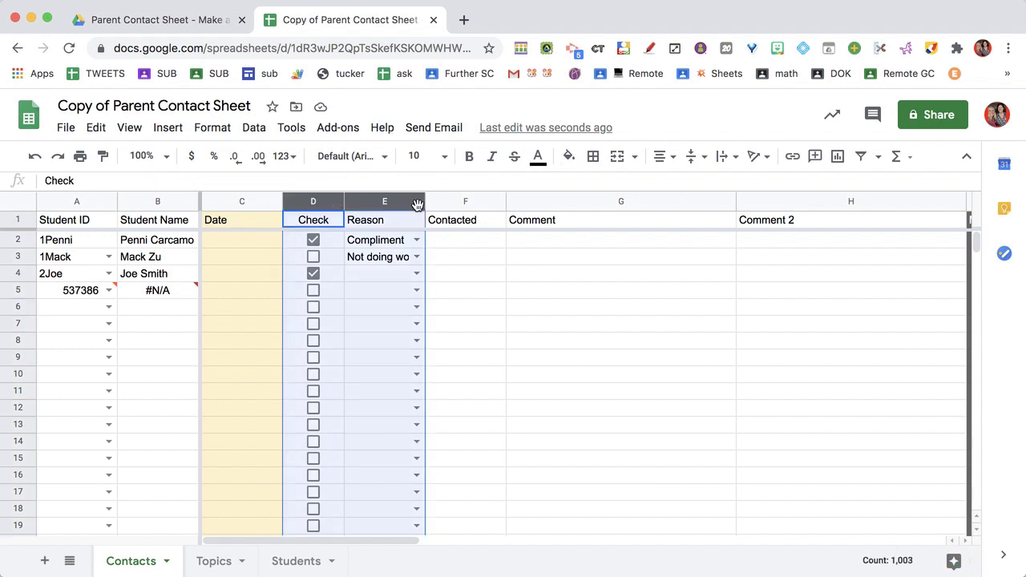
click(398, 259)
key(super+z)
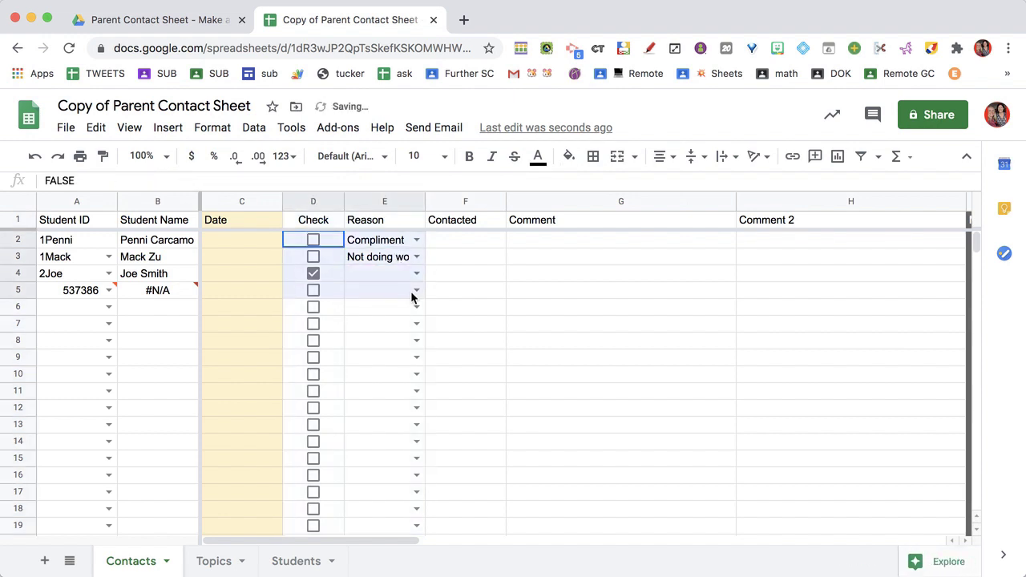
key(Delete)
click(251, 293)
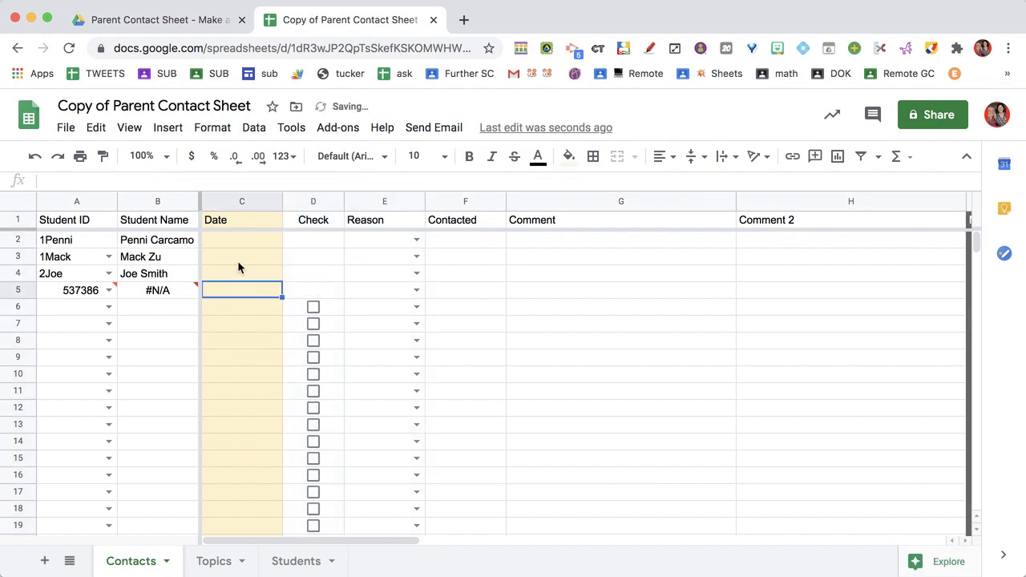
click(64, 290)
key(Delete)
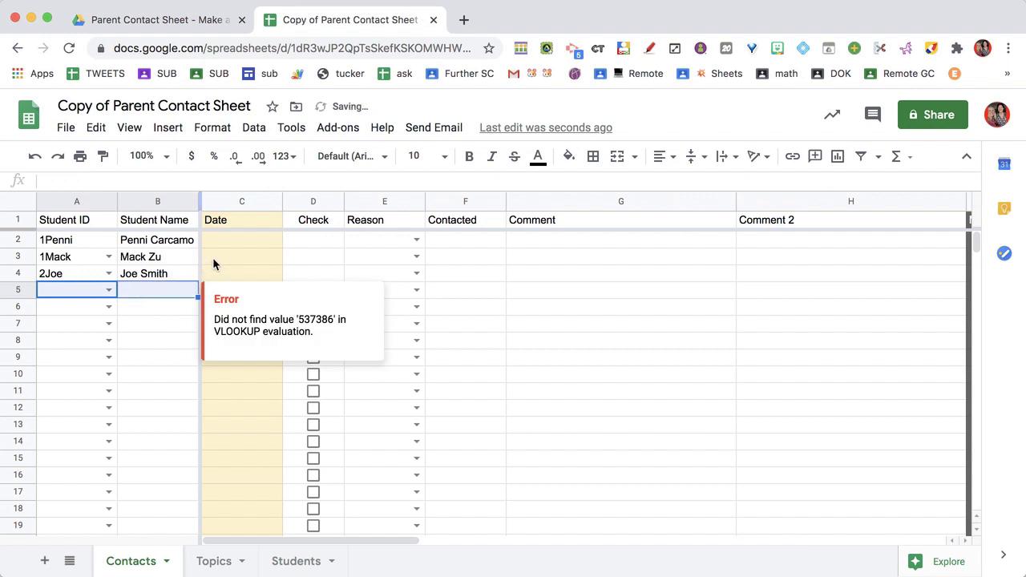
click(231, 248)
Date Contacts rows 2–4 as 10/9.
text(10/9)
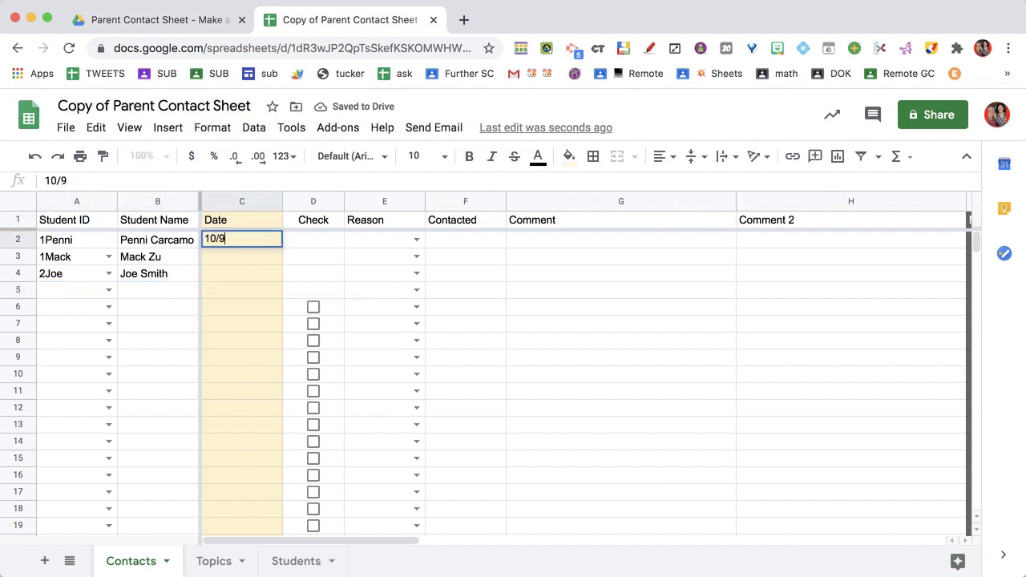
key(Return)
text(1)
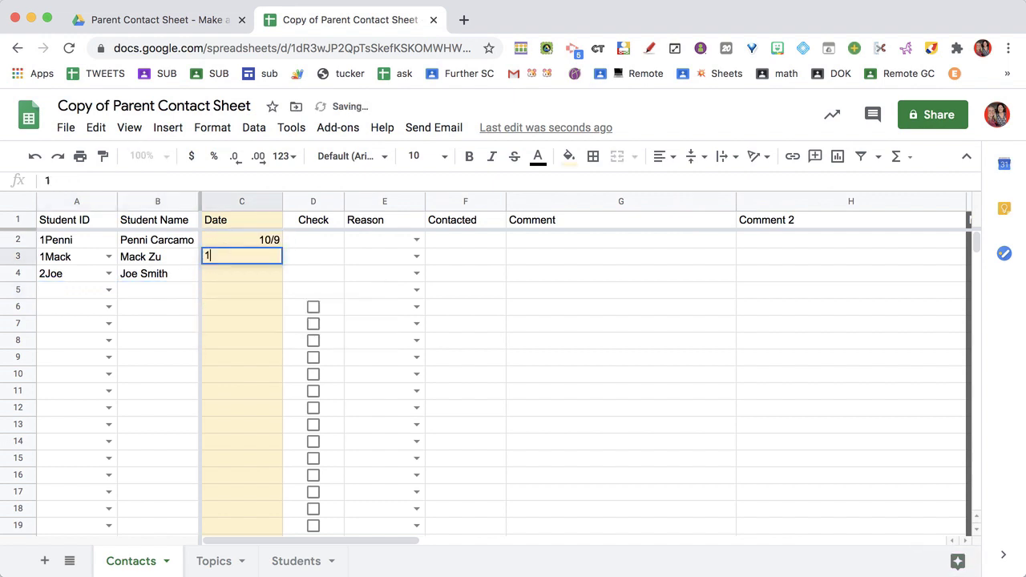
text(0/9)
key(Return)
text(1)
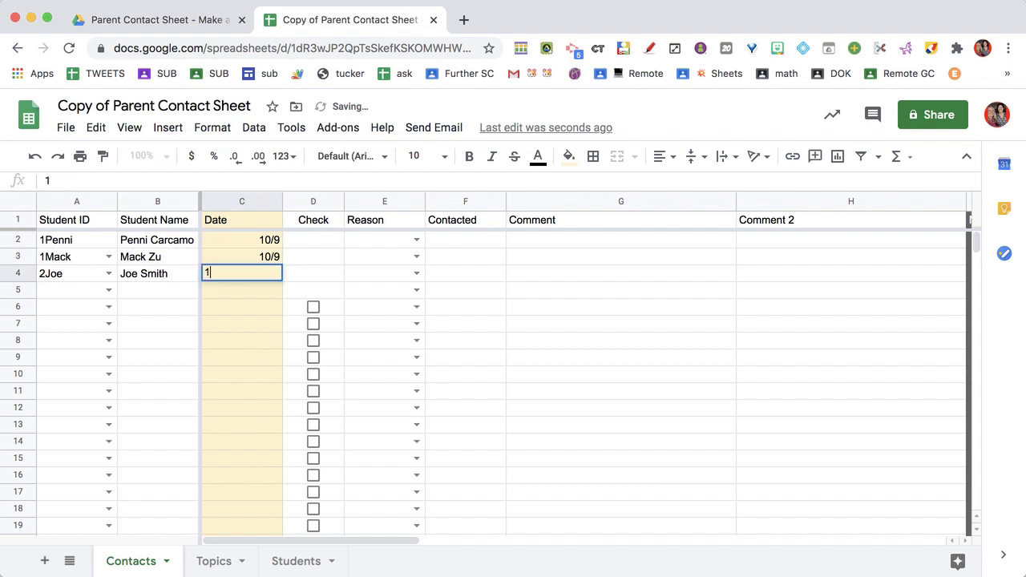
click(256, 302)
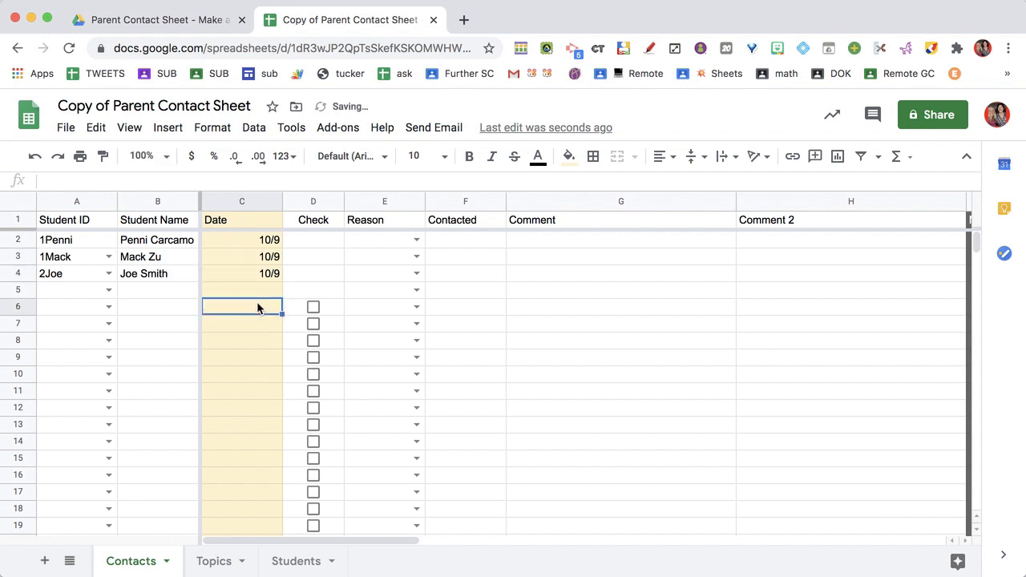
Copy checkboxes into D2:D5, tick rows 2–4, and set row 2's reason to Compliment.
click(327, 307)
drag(336, 257, 319, 240)
click(312, 240)
click(313, 257)
click(313, 272)
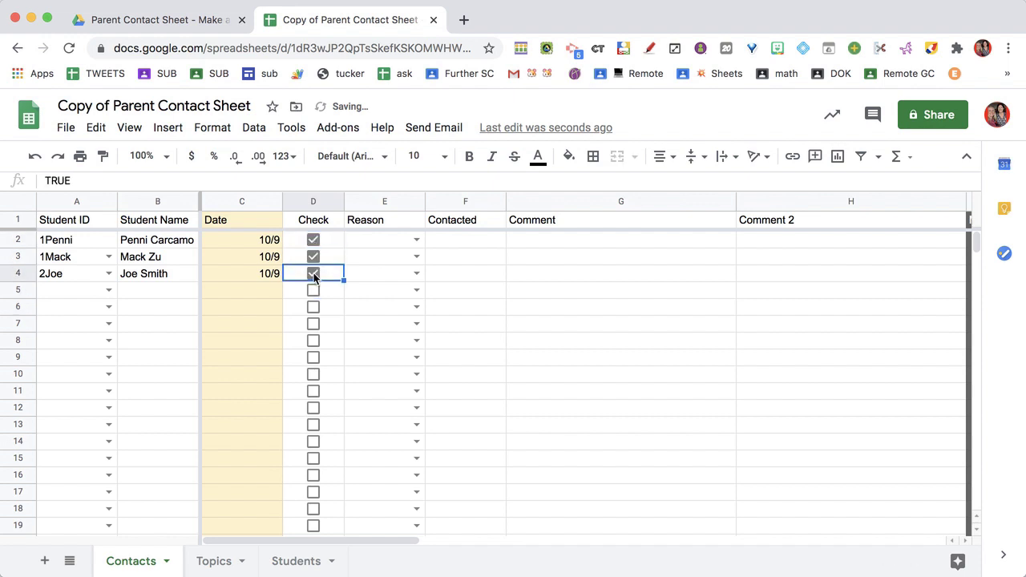
click(416, 240)
click(407, 266)
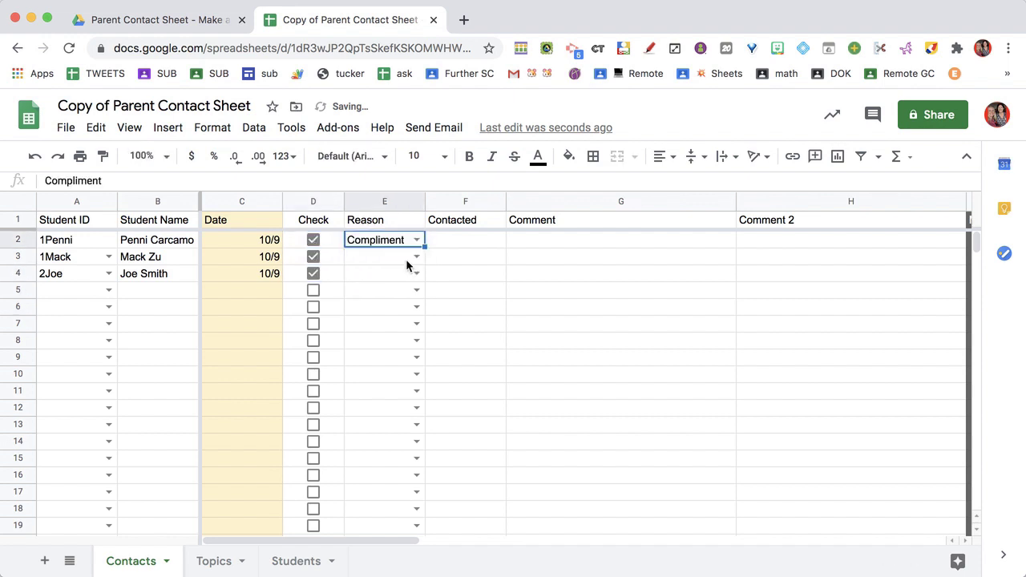
click(214, 565)
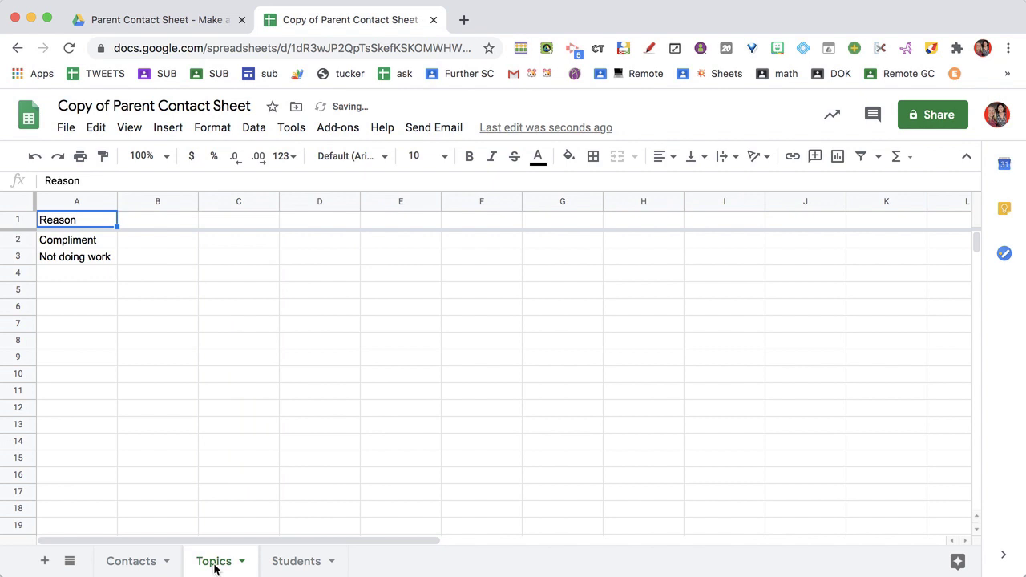
click(133, 561)
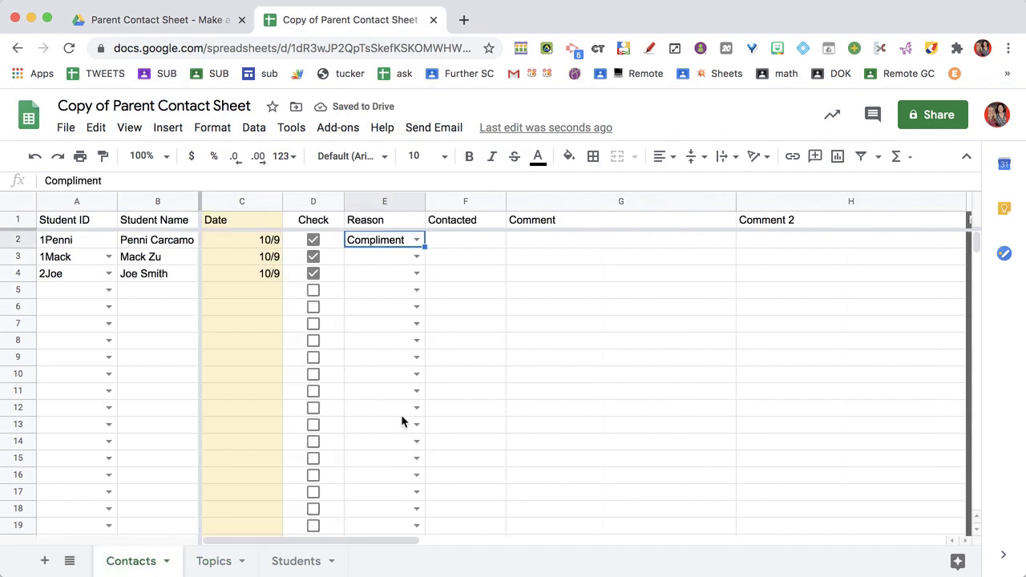
Mark row 2 as contacted 'Parents' and row 3 as 'Student'.
click(471, 242)
text(Parents)
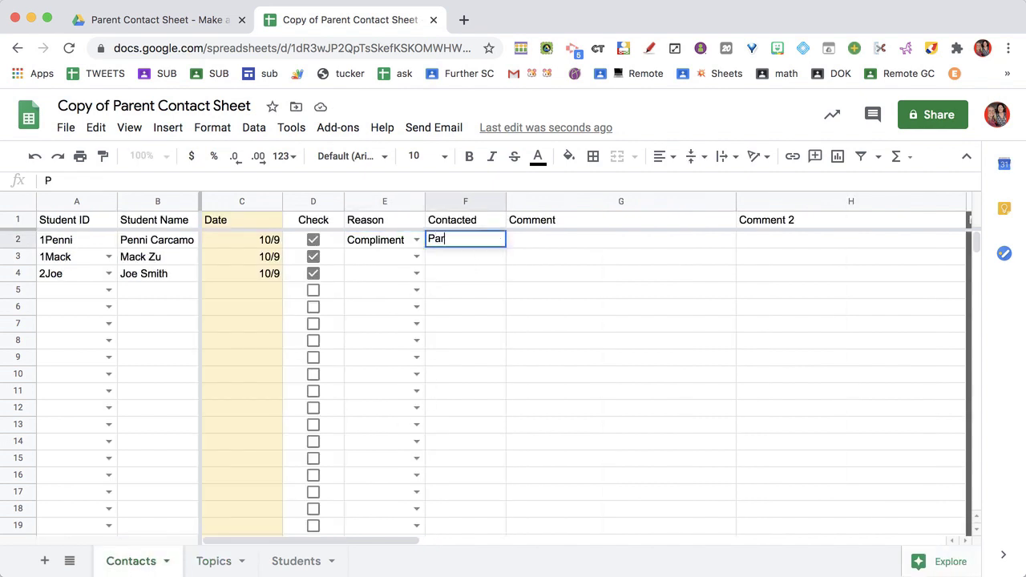
key(Return)
text(Student)
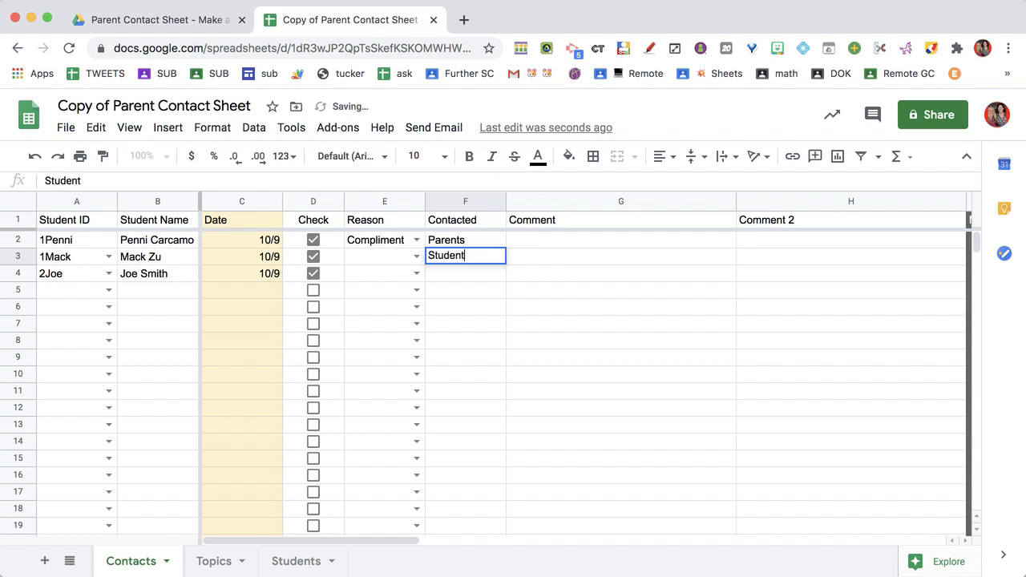
key(Return)
Add comments 'This is my comment', 'Here is another comment', 'Comment for this kid' and 'No work done'.
click(591, 248)
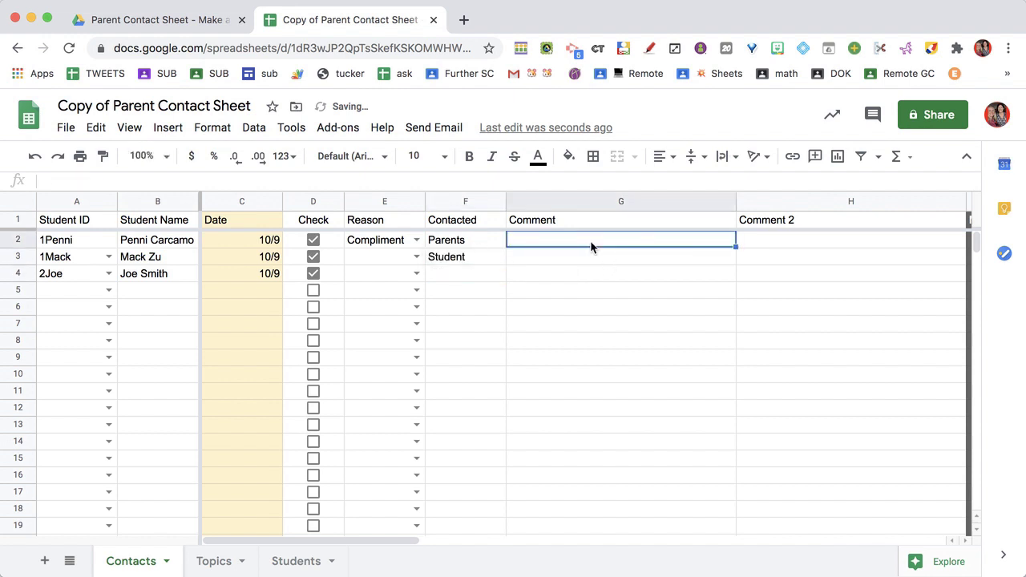
text(This is my comme)
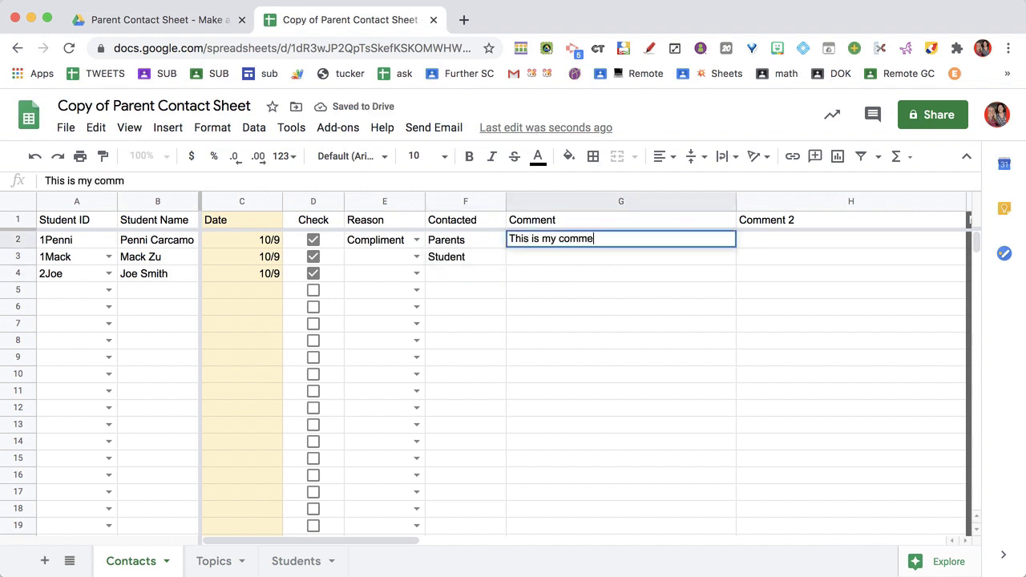
text(nt)
key(Tab)
text(Here is anot)
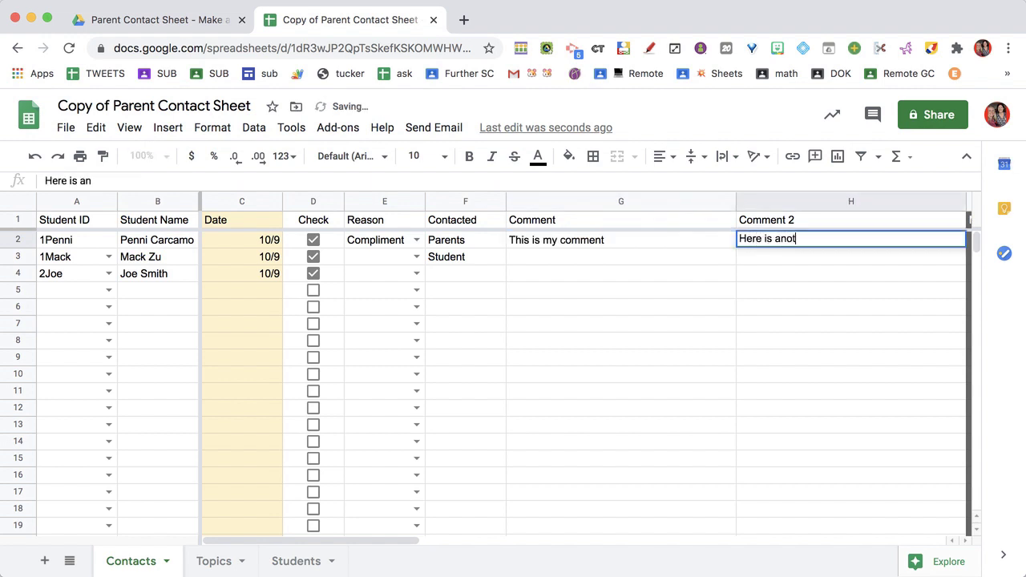
text(her comment)
click(566, 258)
text(Co)
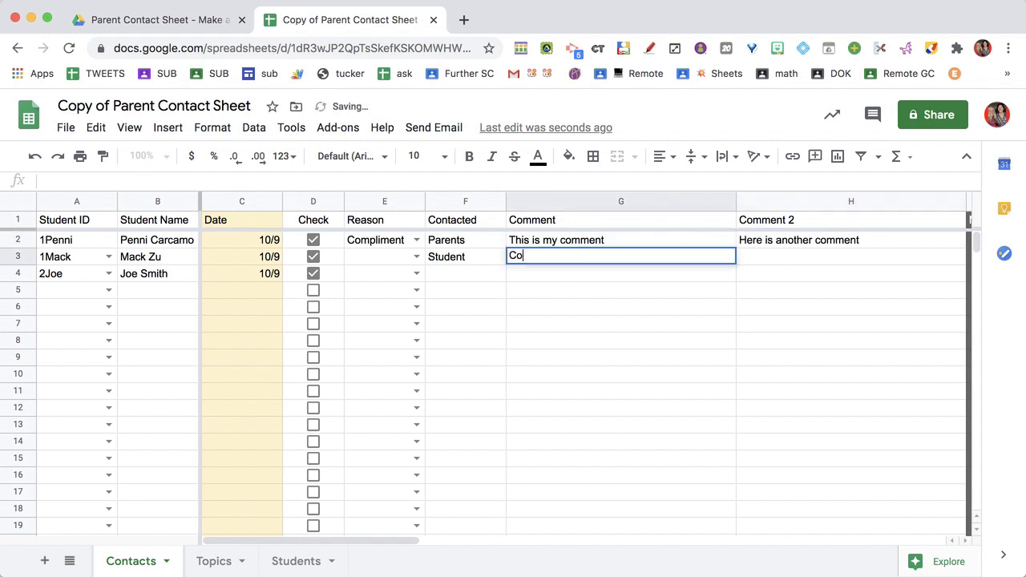
text(mment for this kid)
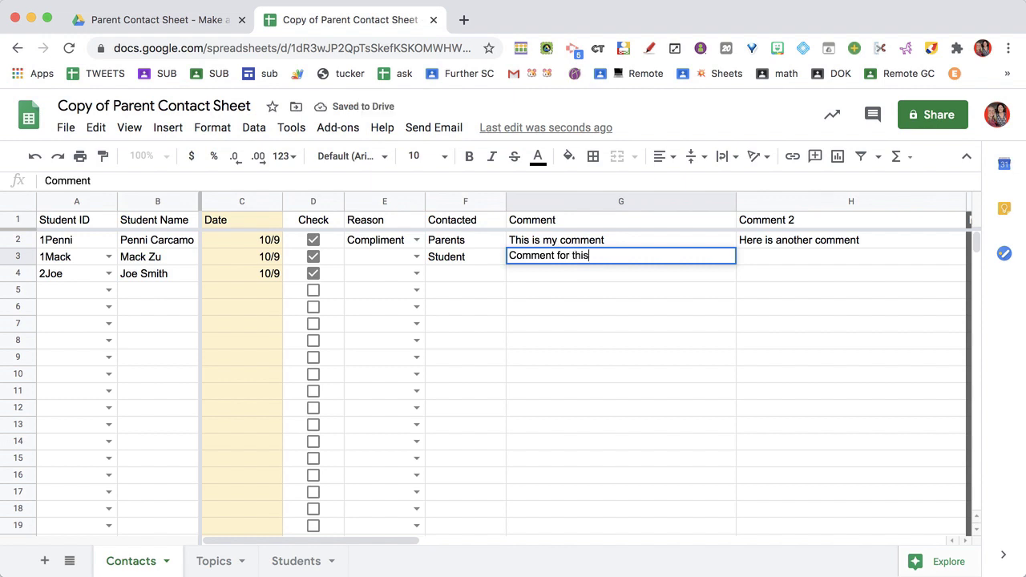
key(Return)
text(No work done)
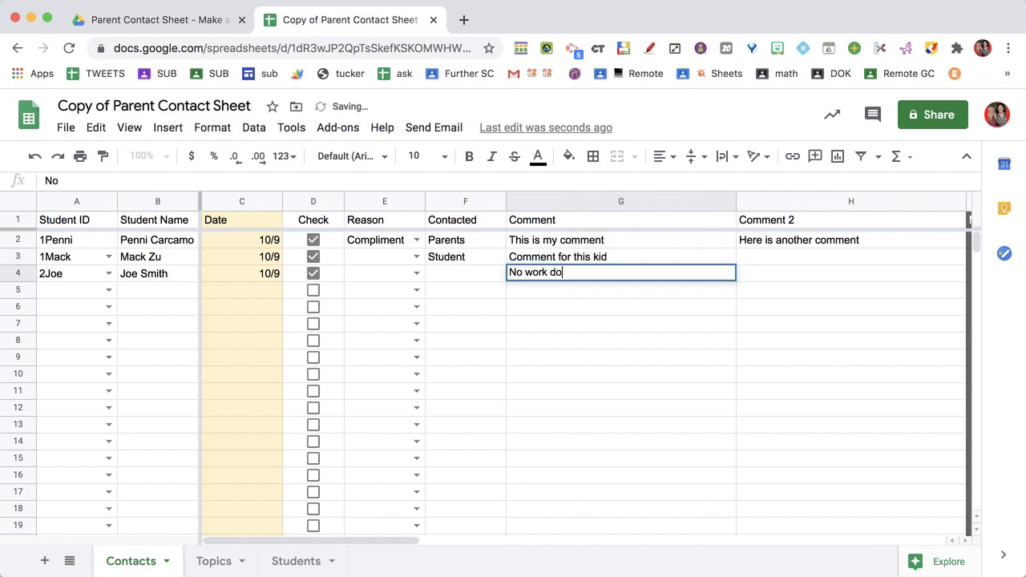
key(Return)
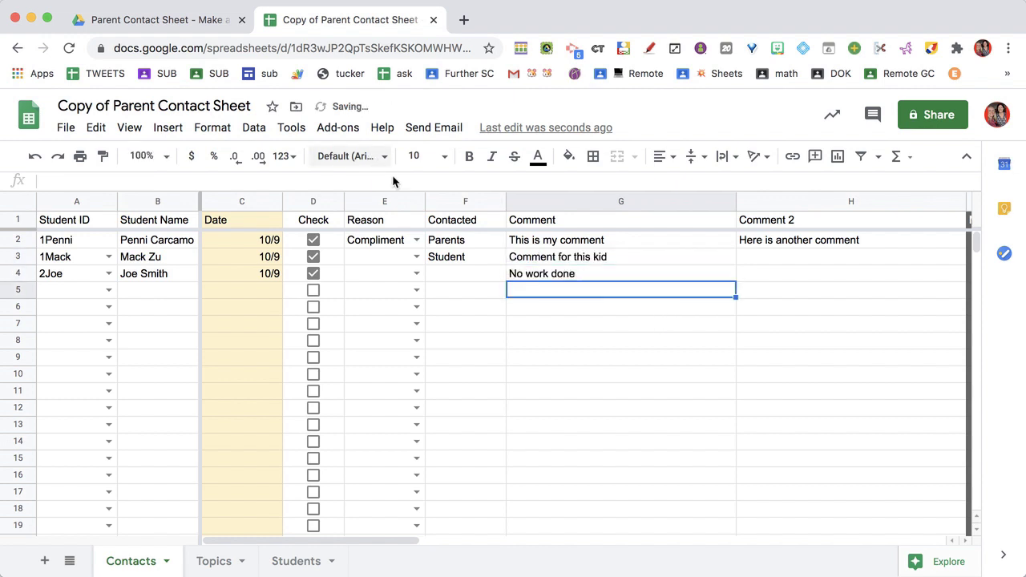
click(314, 257)
Re-tick row 2's check and authorize the Send Email add-on for the Google account.
click(314, 241)
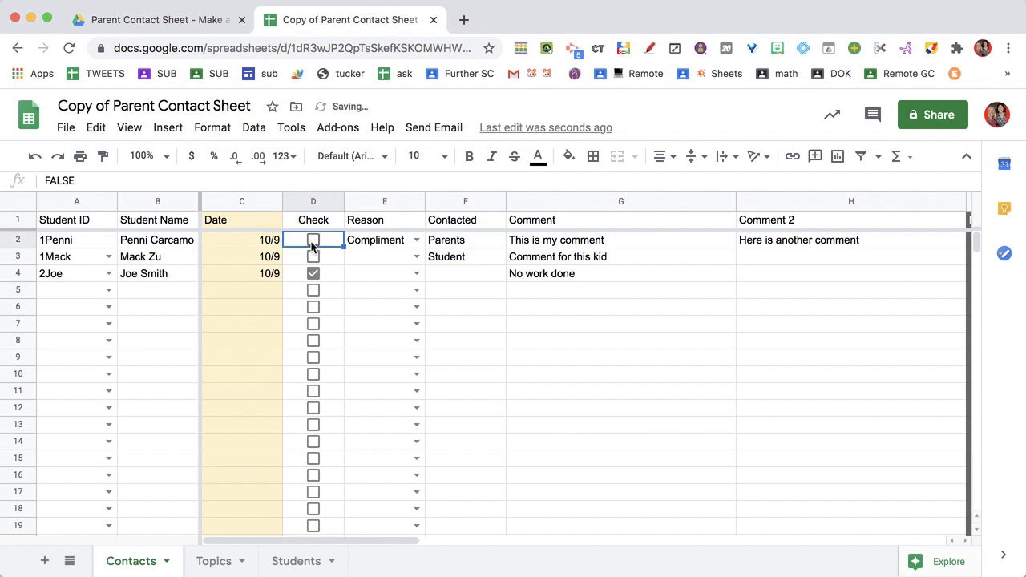
click(314, 241)
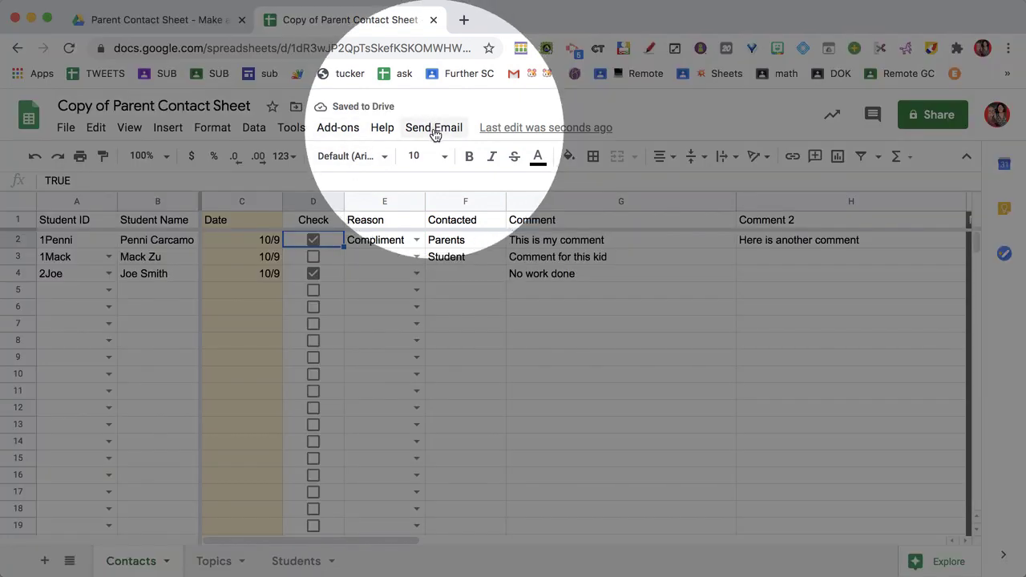
click(434, 130)
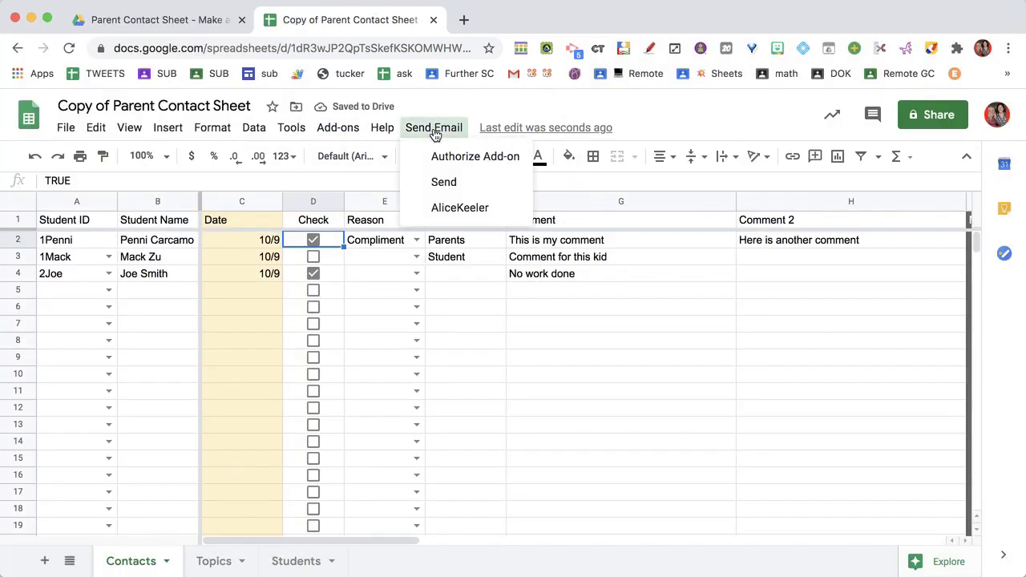
click(439, 158)
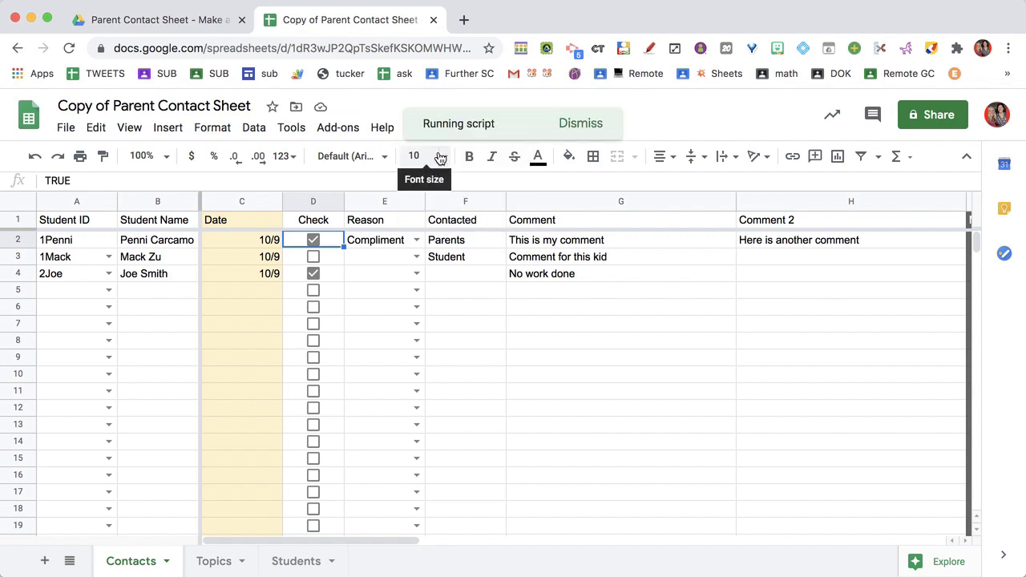
click(539, 370)
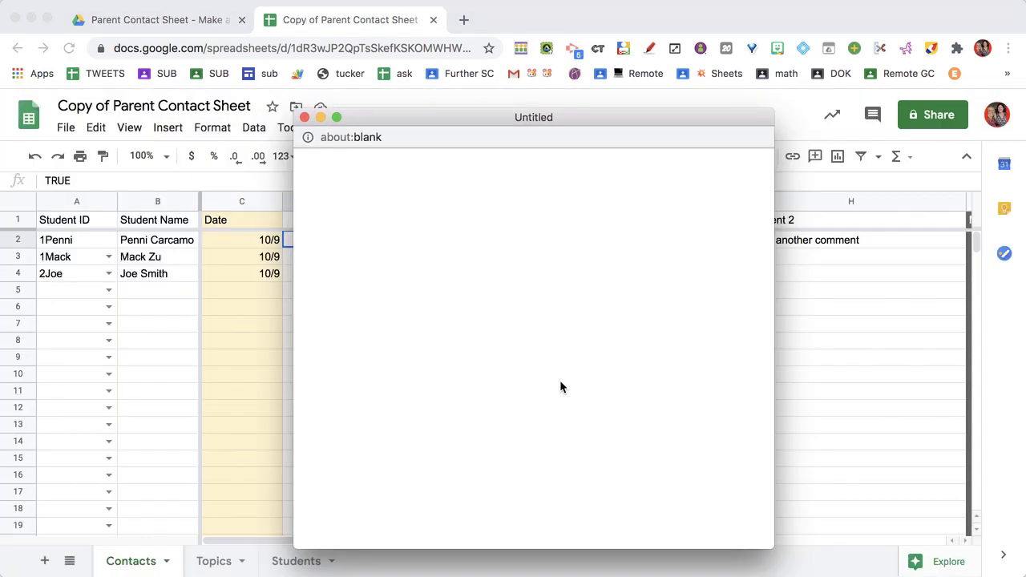
click(443, 318)
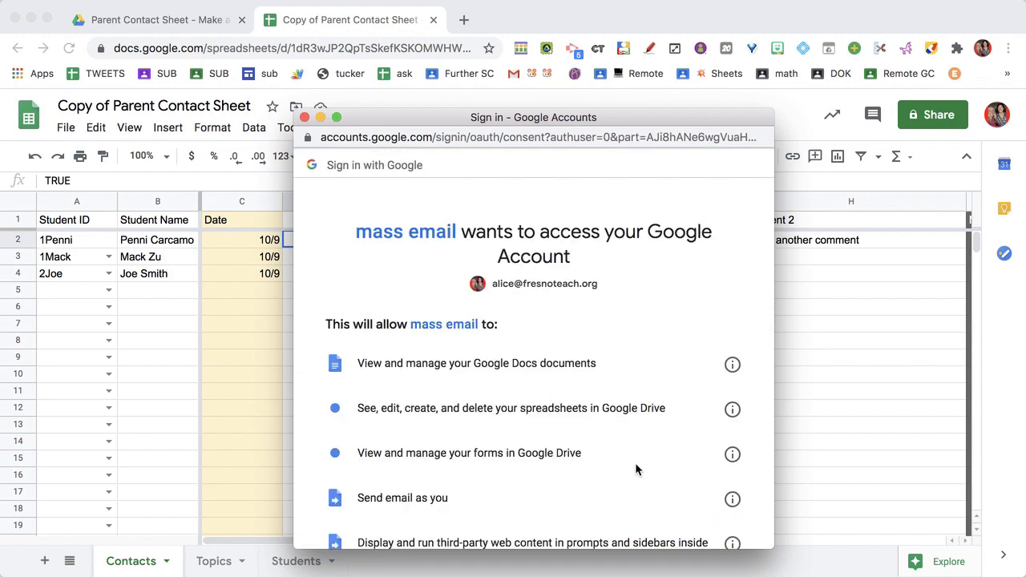
scroll(635, 463, down, 5)
click(716, 453)
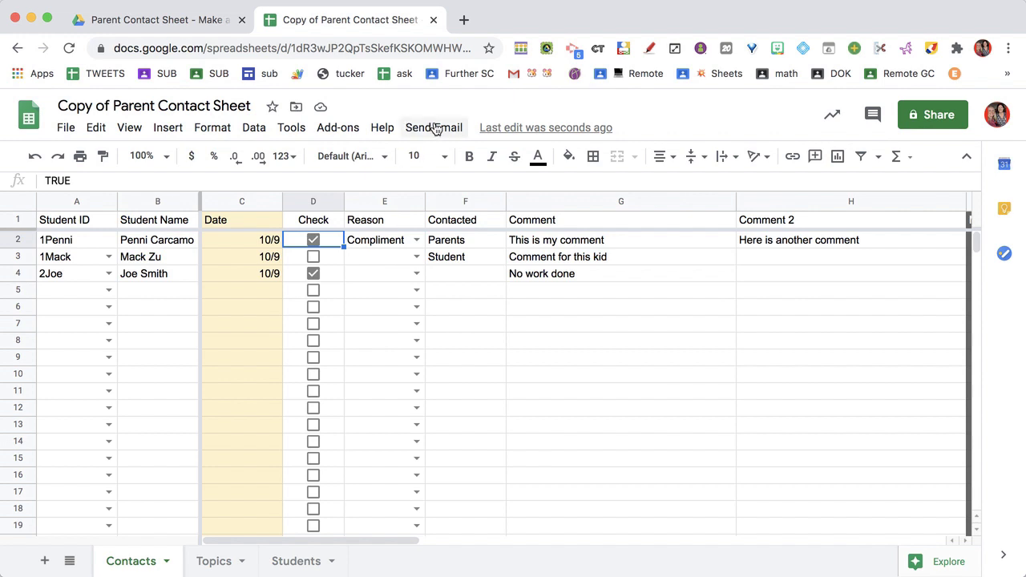
click(433, 128)
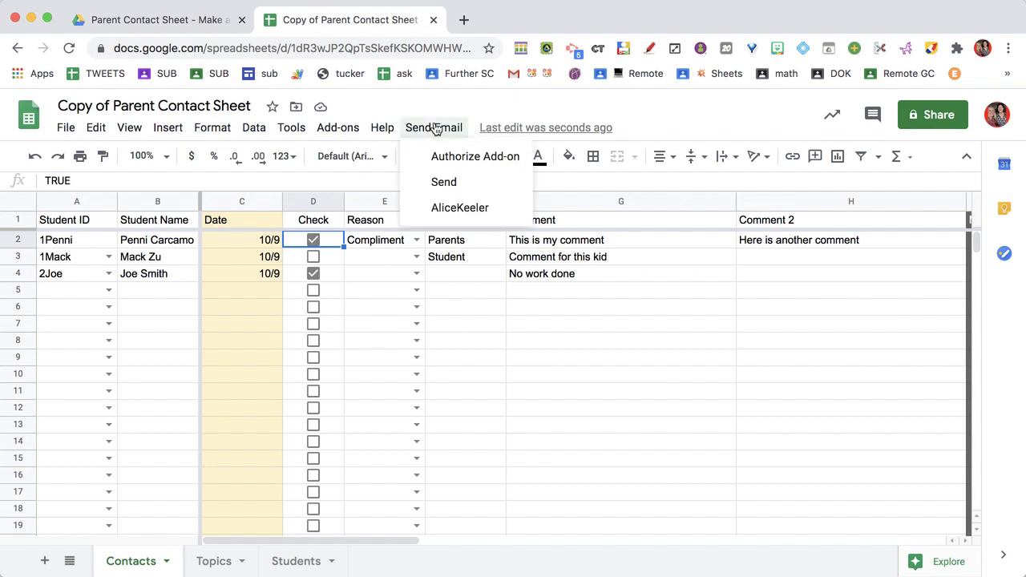
Send the emails with subject 'No homework completed today' and the generic big-project message.
click(443, 183)
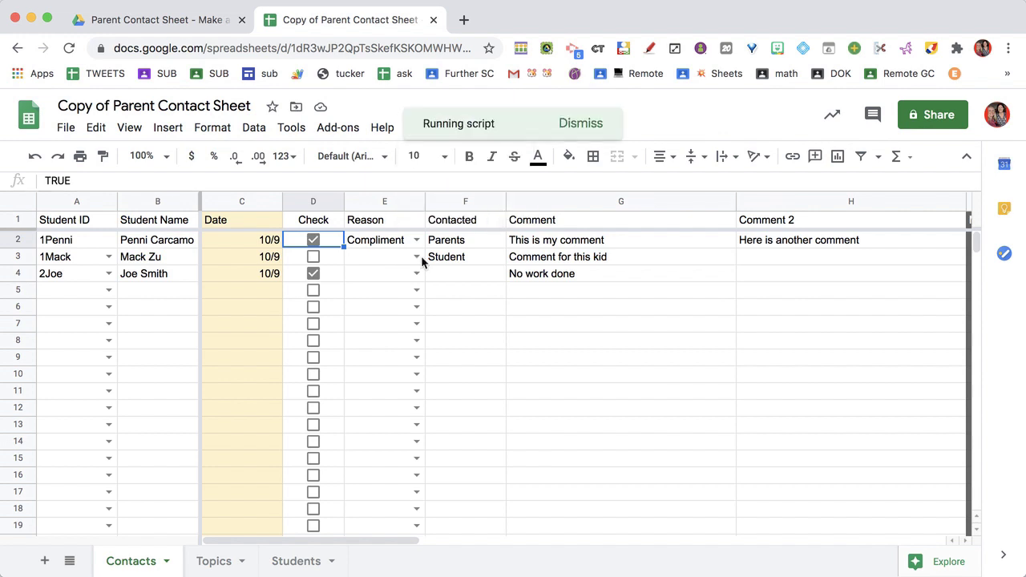
click(311, 202)
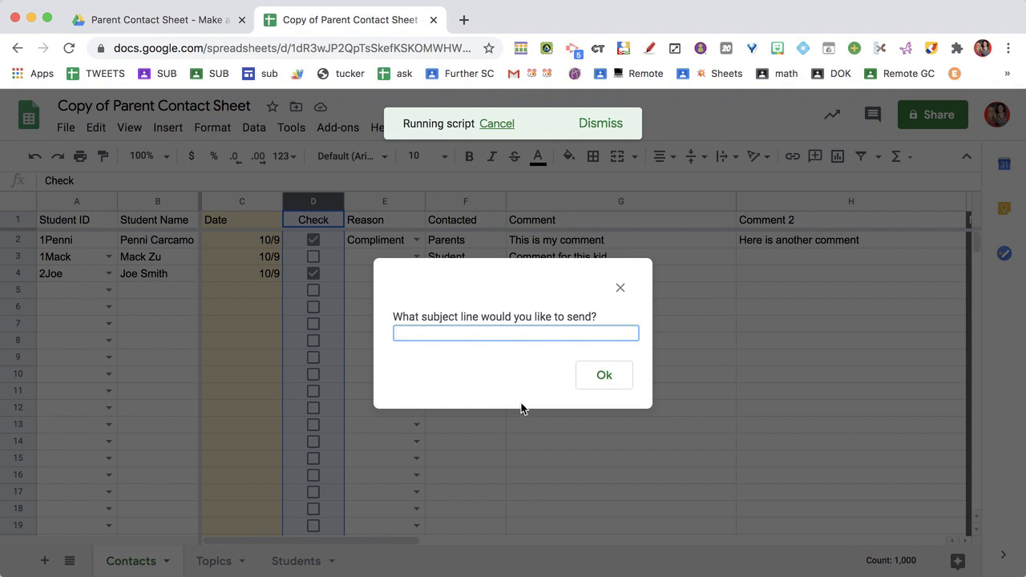
text(No homework completed today)
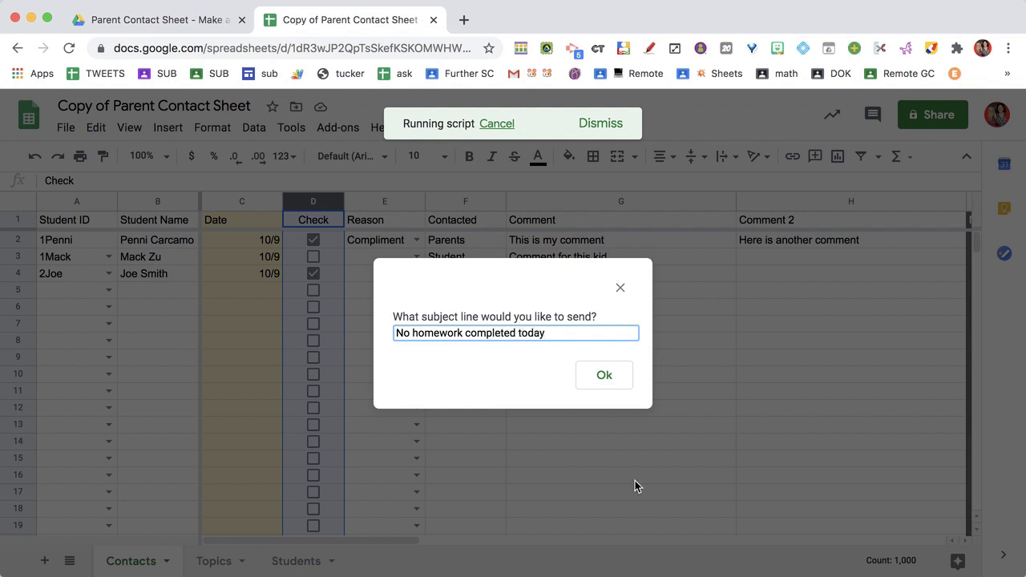
click(607, 377)
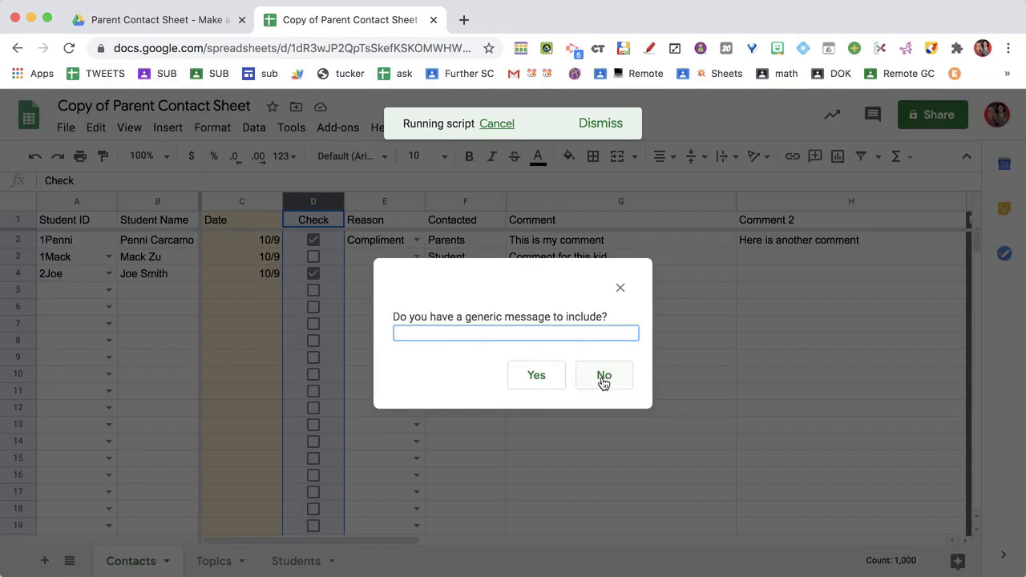
text(We had a big project)
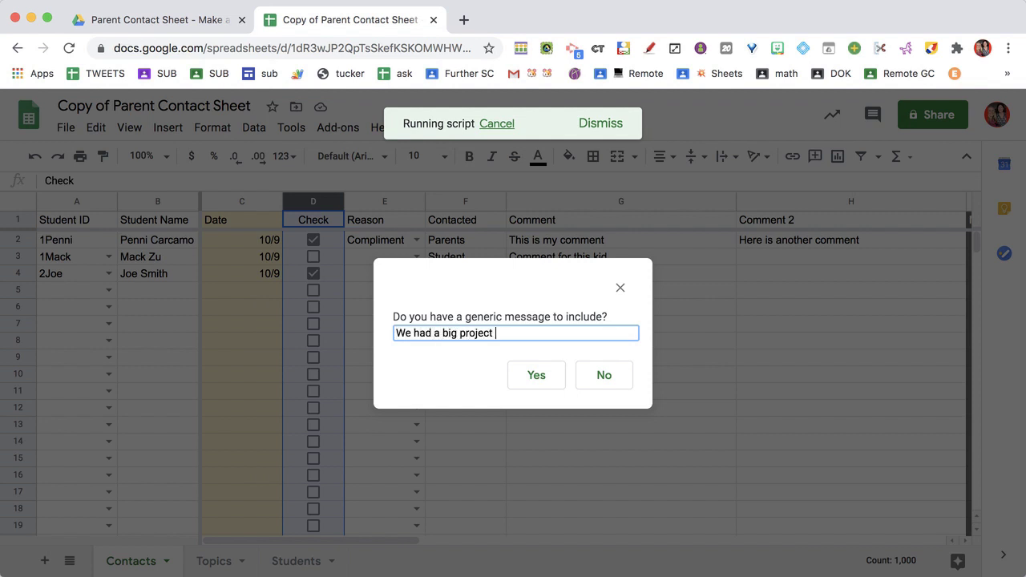
text( due today. It was not completed b)
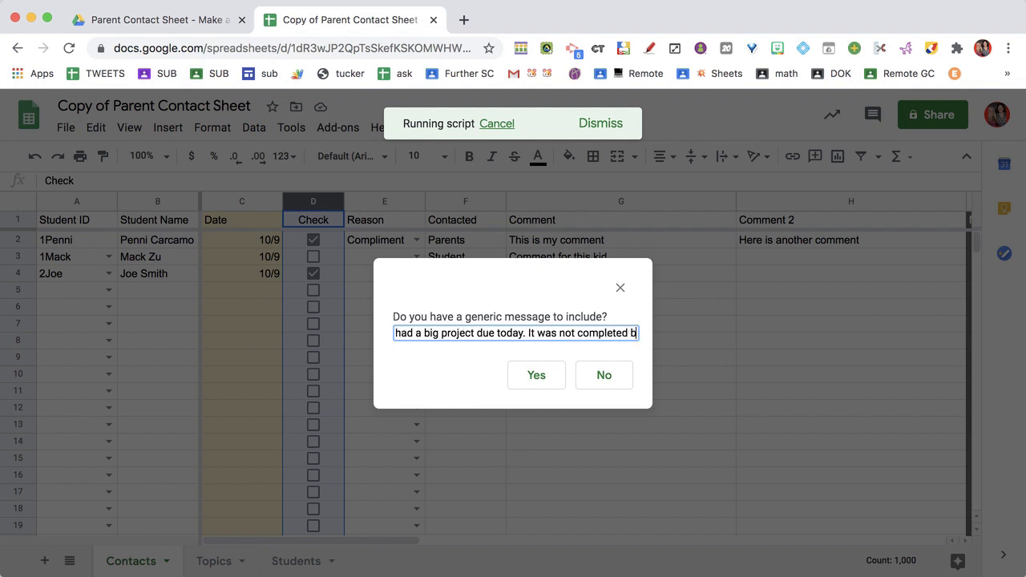
text(y your child.)
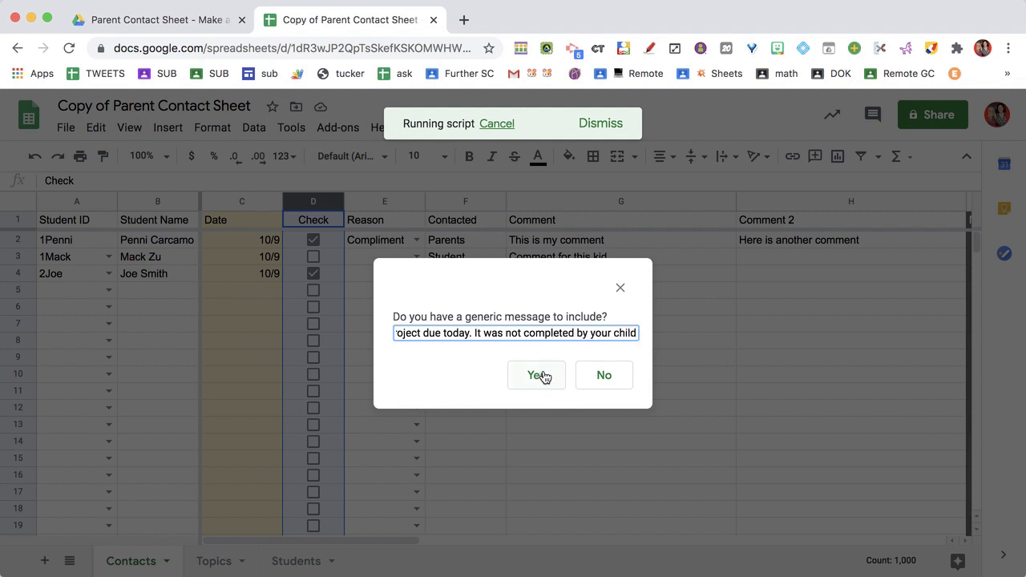
click(540, 375)
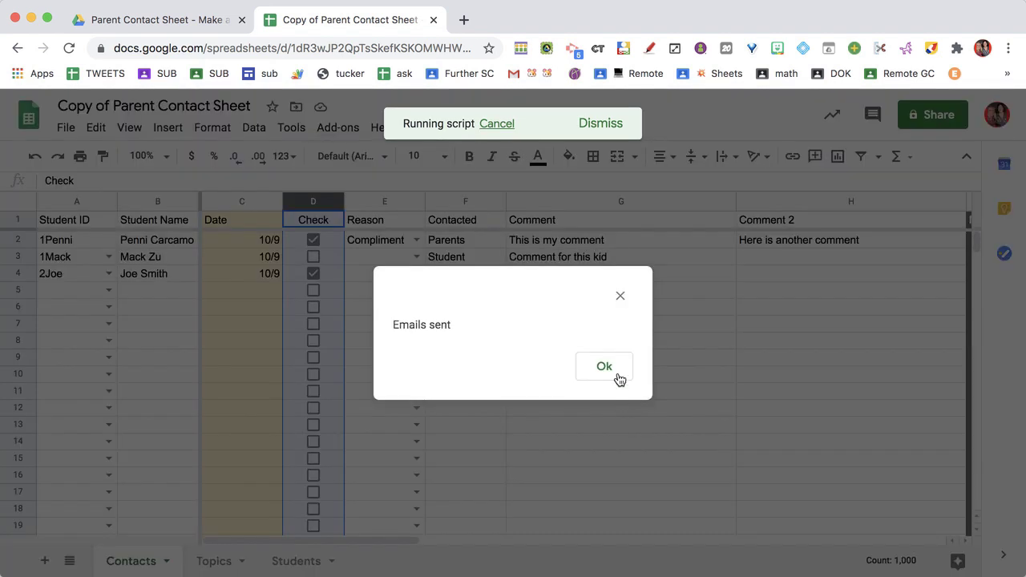
click(608, 369)
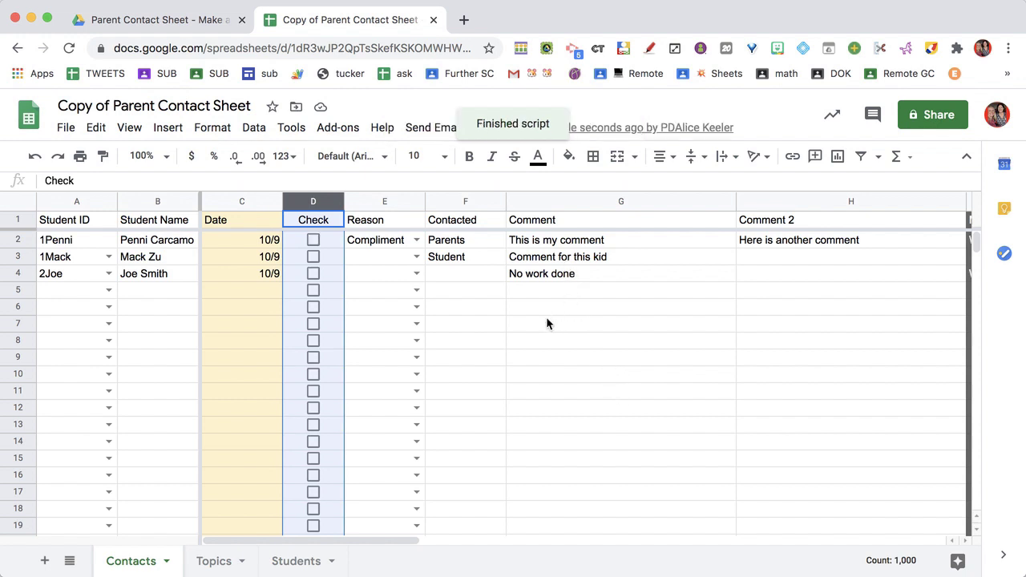
Scroll right to the Mass Comment column beside the email columns and select it.
scroll(458, 338, right, 10)
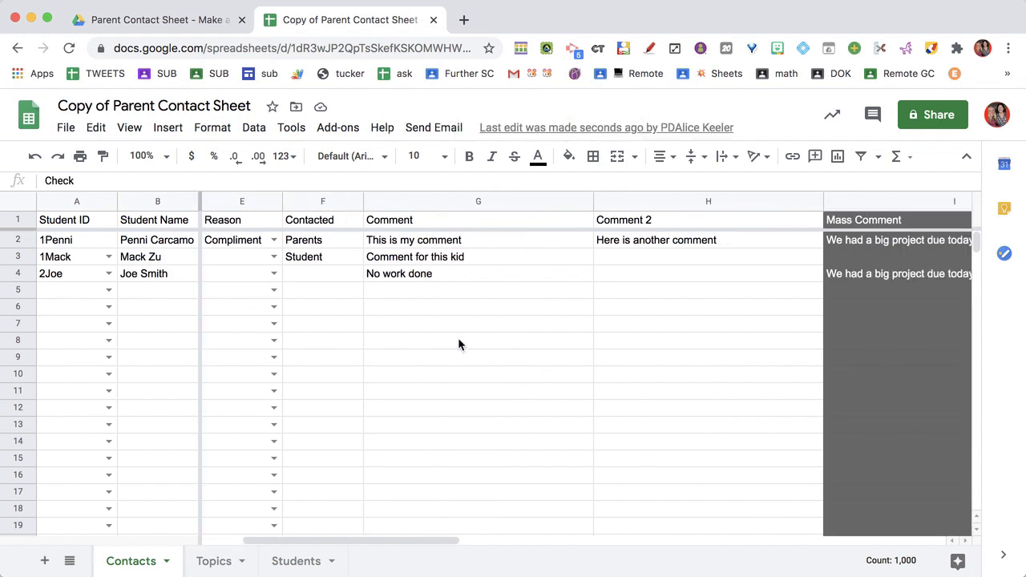
click(486, 202)
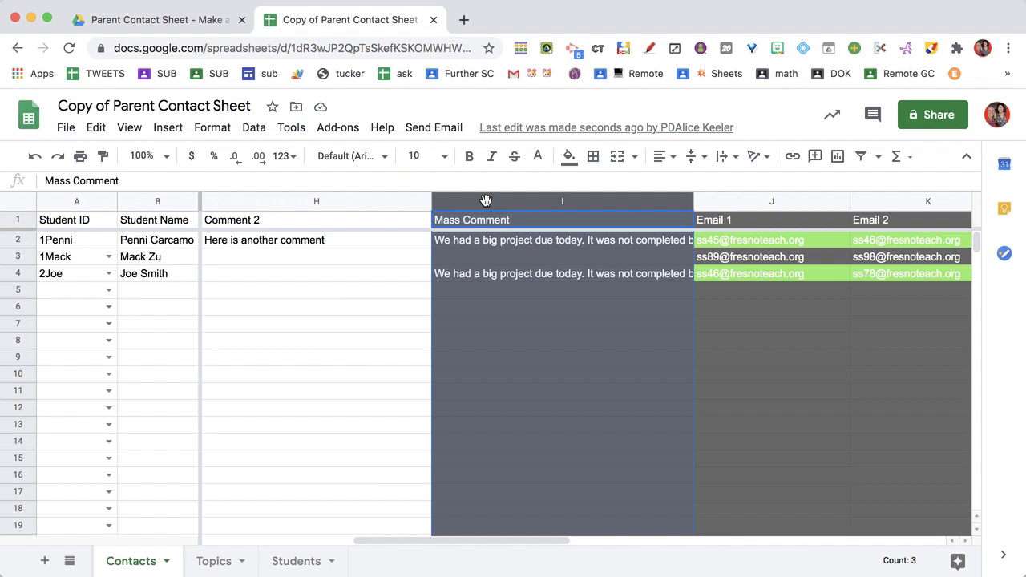
scroll(505, 327, right, 5)
scroll(505, 327, left, 3)
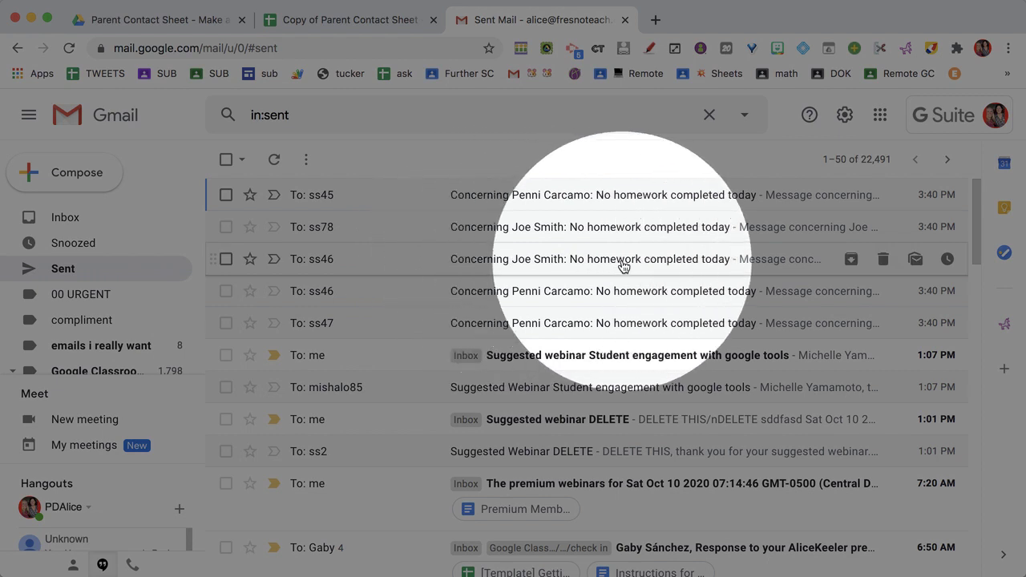
Open row 4's sent email and highlight the big-project message and 'No work done' comment.
click(623, 263)
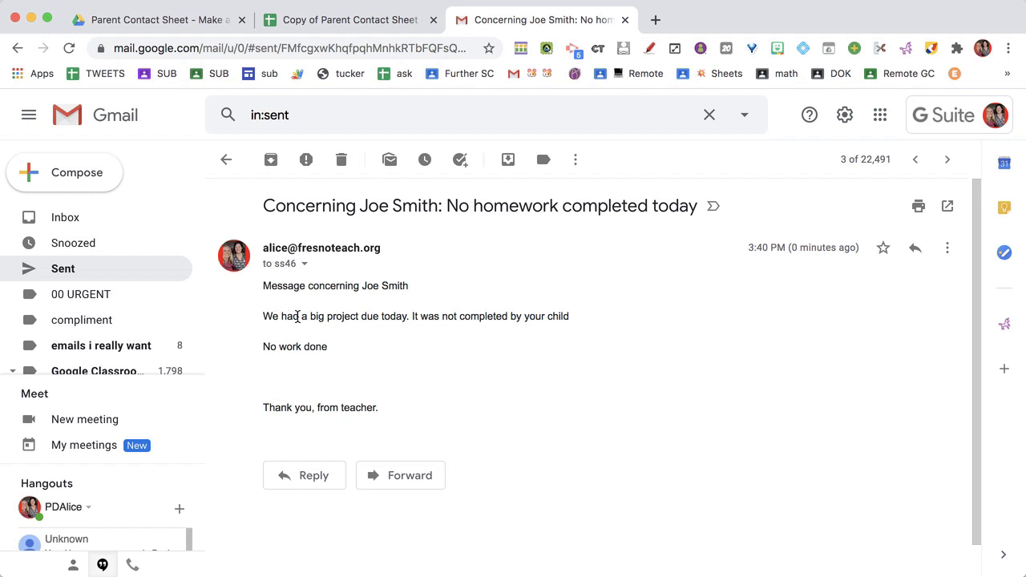
drag(280, 317, 489, 336)
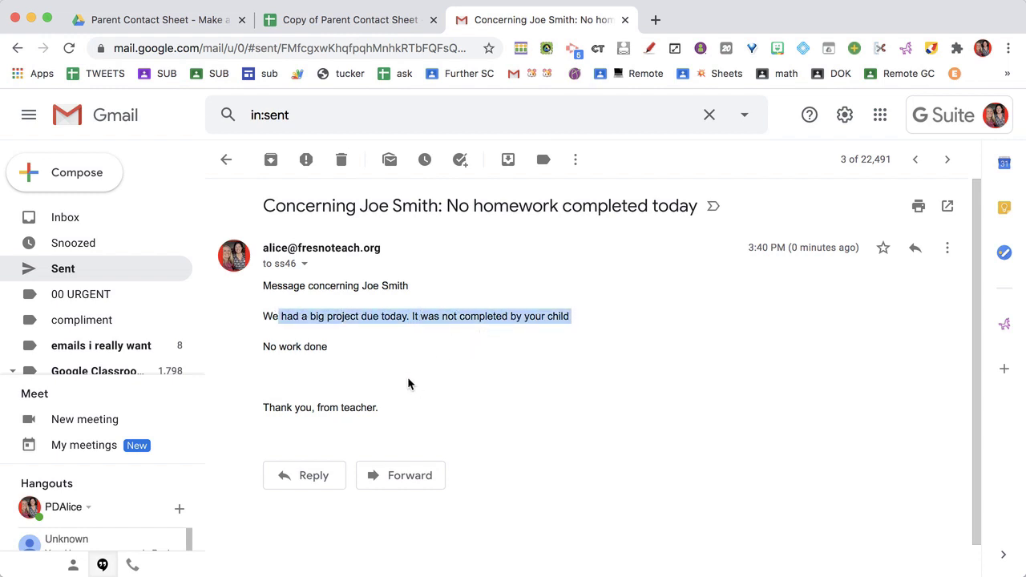
drag(331, 348, 262, 347)
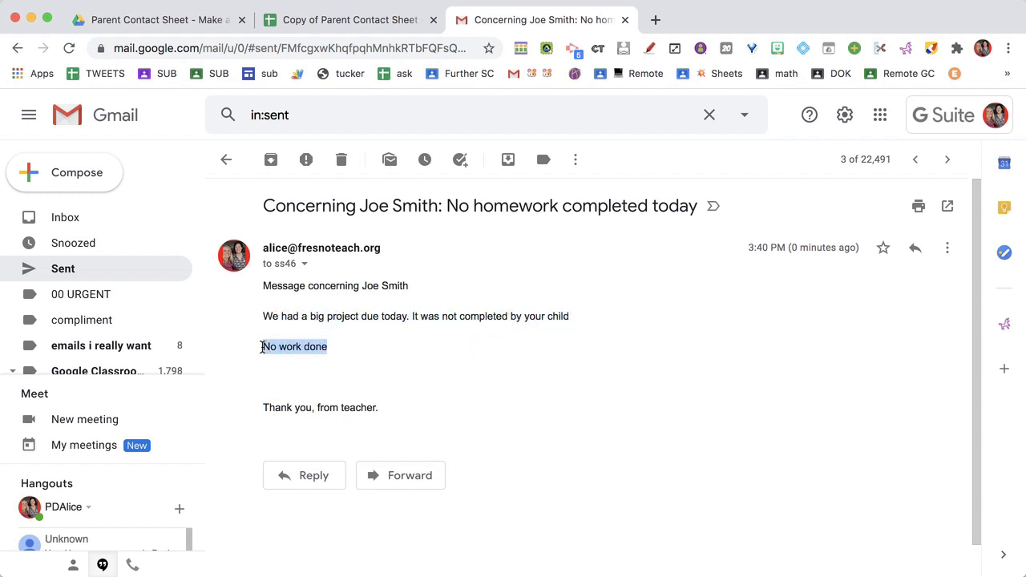